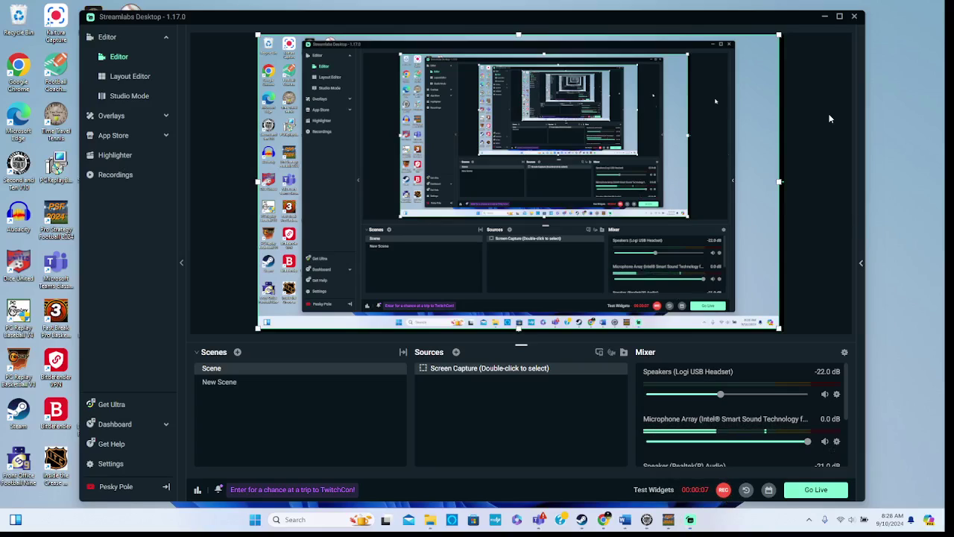
- Minimize Streamlabs Desktop and restore the Pro Strategy Football 2025 window to its main menu
{"action": "left_click", "coordinate": [824, 17]}
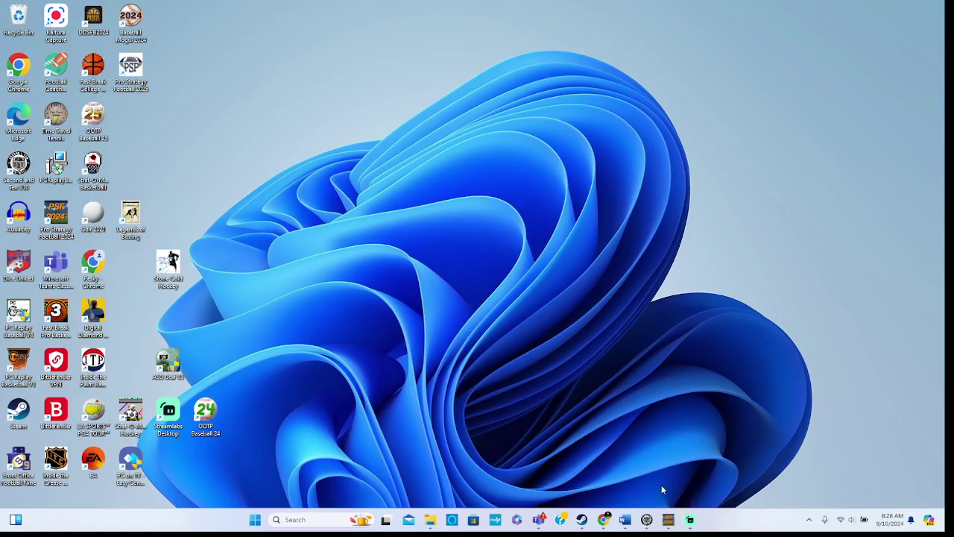
{"action": "left_click", "coordinate": [668, 520]}
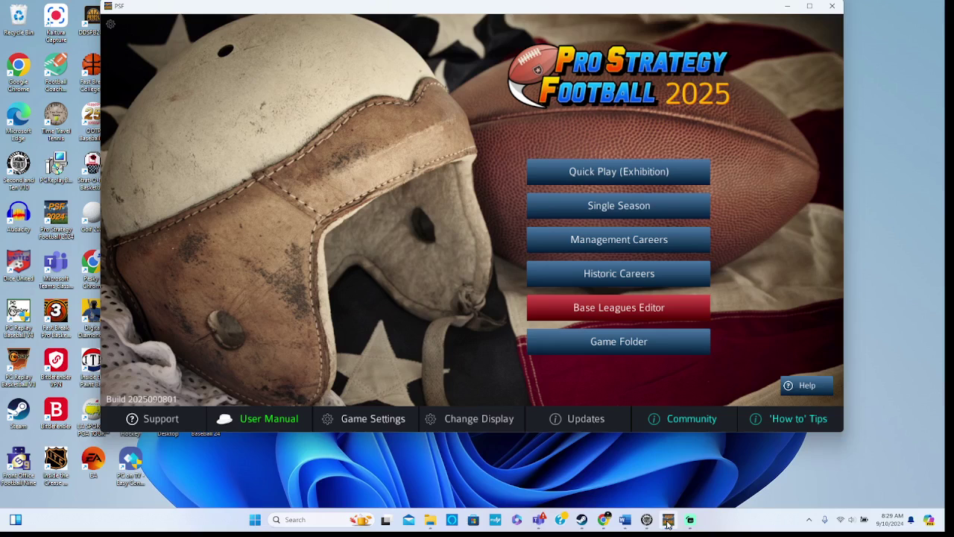
{"action": "left_click", "coordinate": [884, 466]}
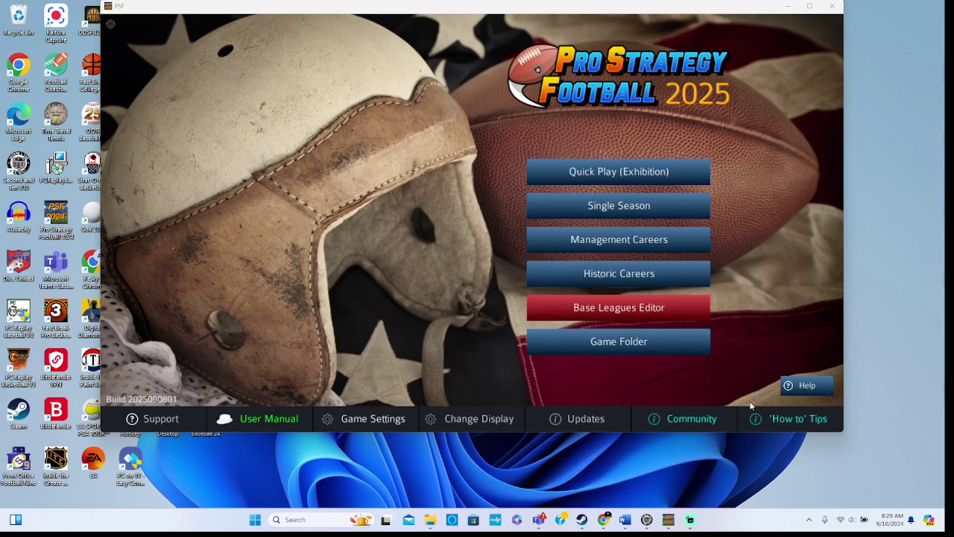
- Create a new folder at the root of the Windows (C:) drive
{"action": "left_click", "coordinate": [437, 527]}
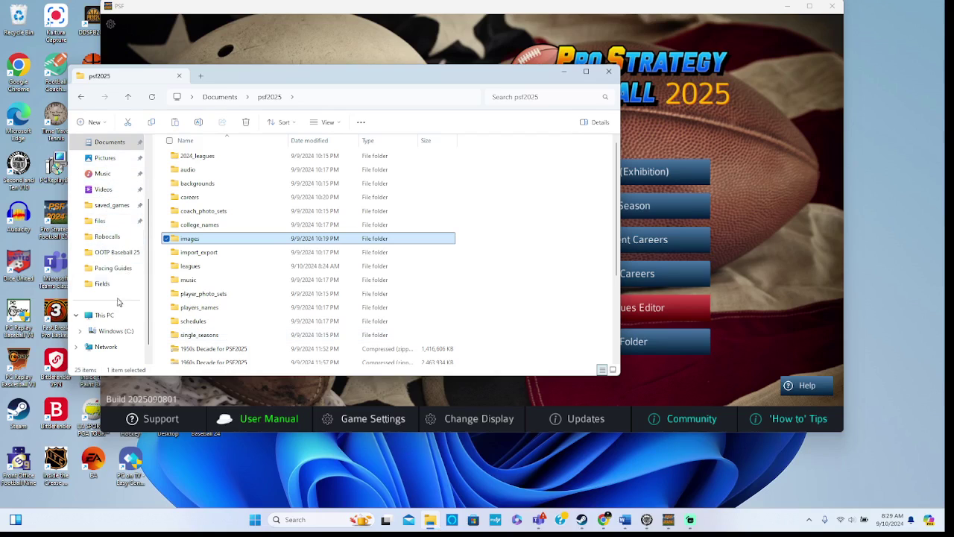
{"action": "left_click", "coordinate": [116, 332]}
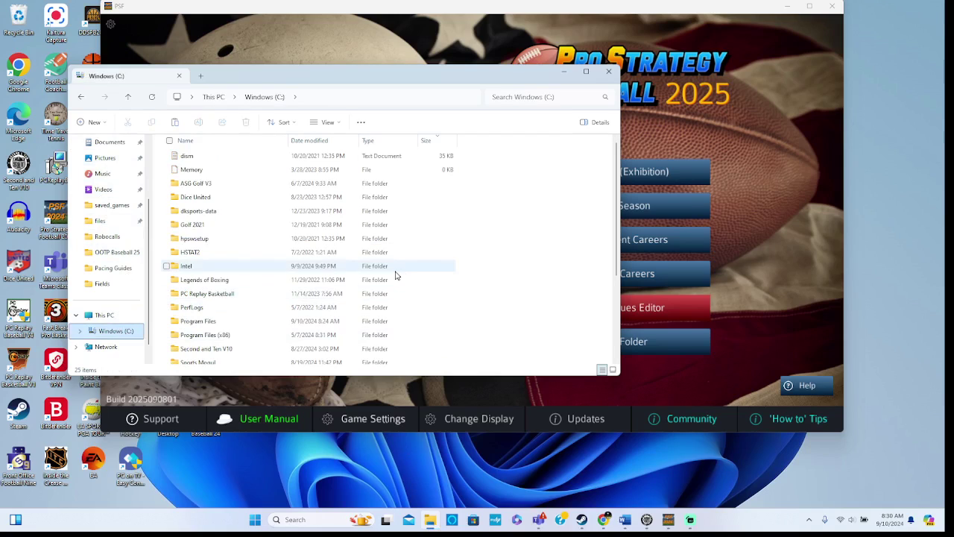
{"action": "right_click", "coordinate": [529, 244]}
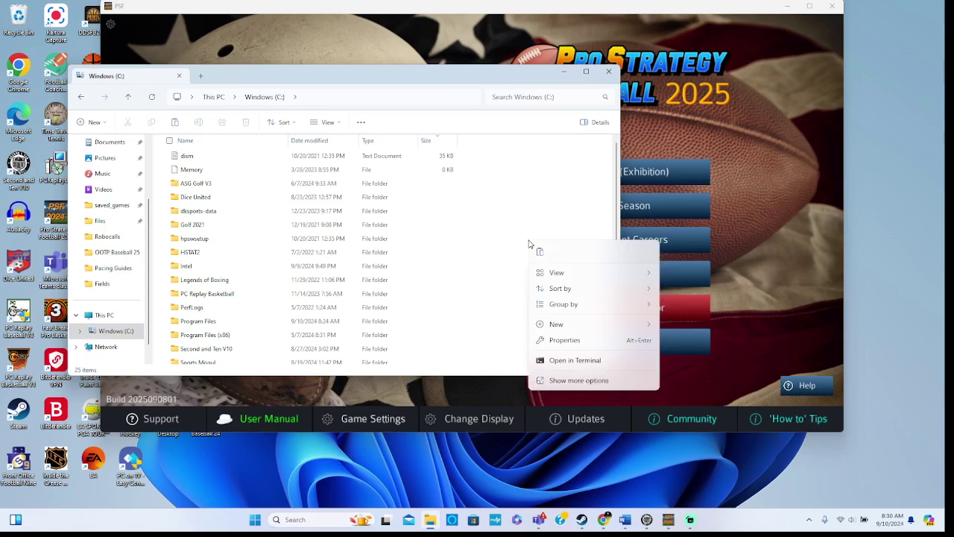
{"action": "mouse_move", "coordinate": [559, 308]}
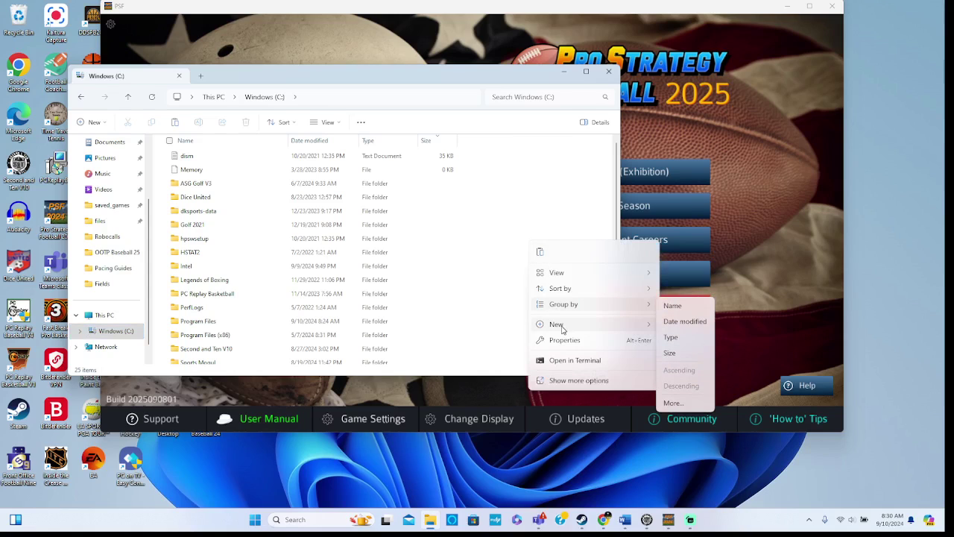
{"action": "mouse_move", "coordinate": [563, 329]}
{"action": "left_click", "coordinate": [672, 329]}
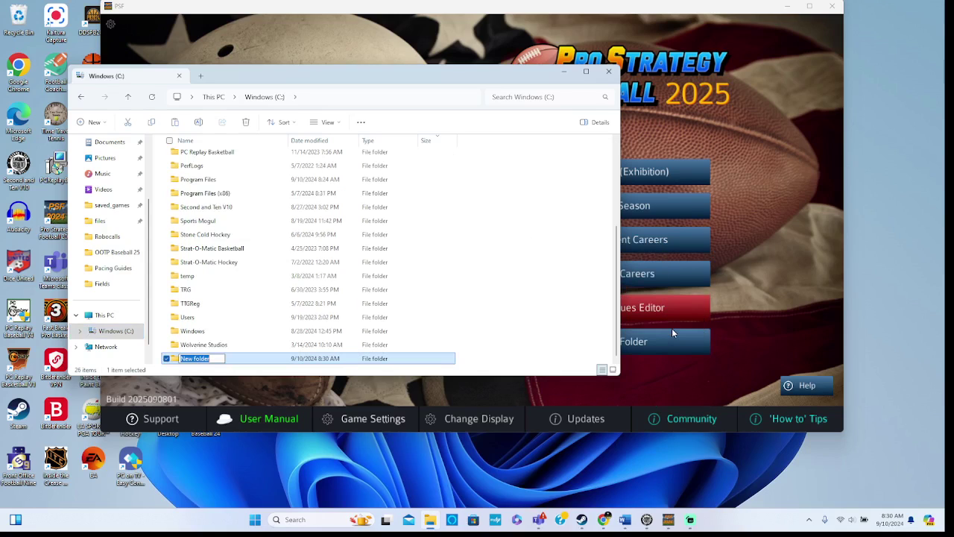
- Edit the new folder's name, then close File Explorer
{"action": "key", "text": "BackSpace"}
{"action": "type", "text": "pf2"}
{"action": "key", "text": "BackSpace"}
{"action": "key", "text": "BackSpace"}
{"action": "type", "text": "sf"}
{"action": "type", "text": "2025"}
{"action": "key", "text": "BackSpace"}
{"action": "key", "text": "BackSpace"}
{"action": "key", "text": "BackSpace"}
{"action": "key", "text": "BackSpace"}
{"action": "key", "text": "BackSpace"}
{"action": "left_click", "coordinate": [609, 73]}
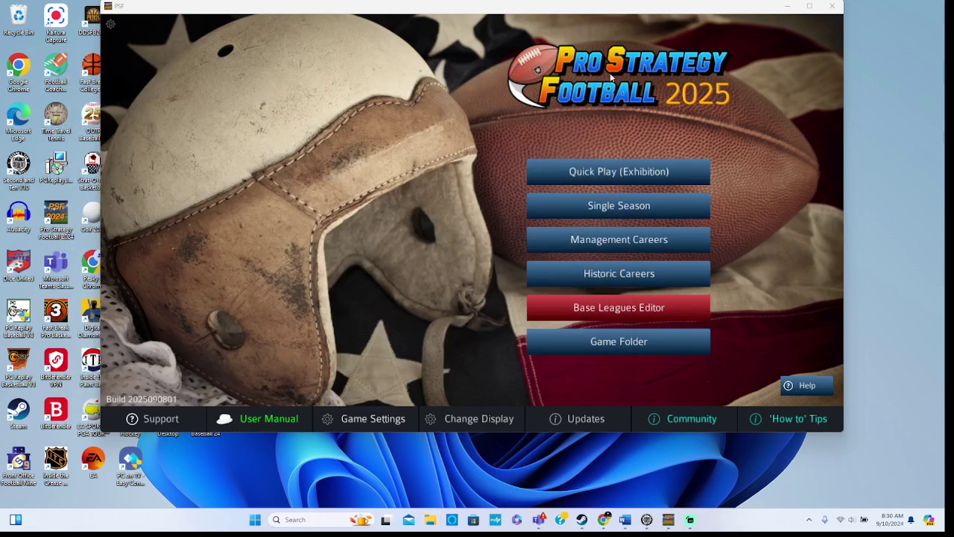
{"action": "left_click", "coordinate": [634, 340]}
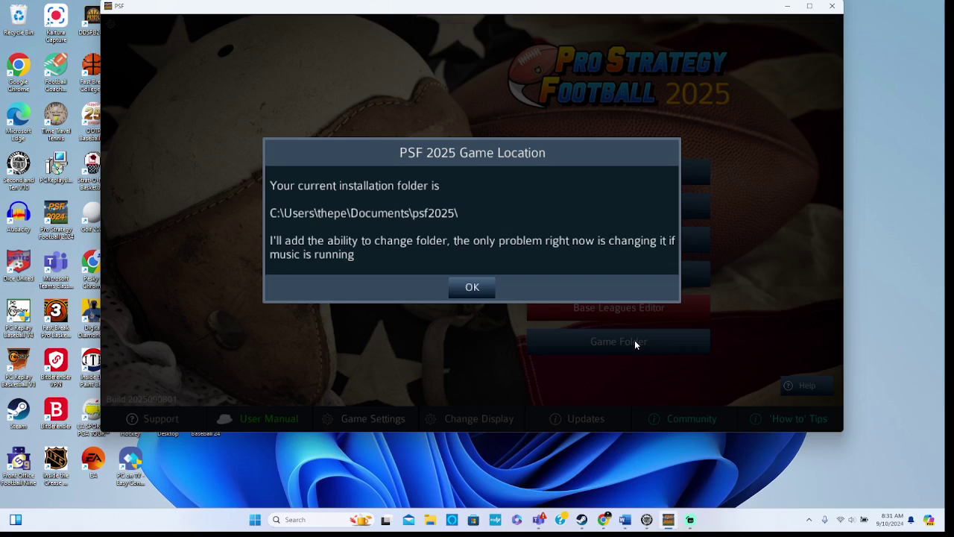
{"action": "left_click", "coordinate": [480, 290]}
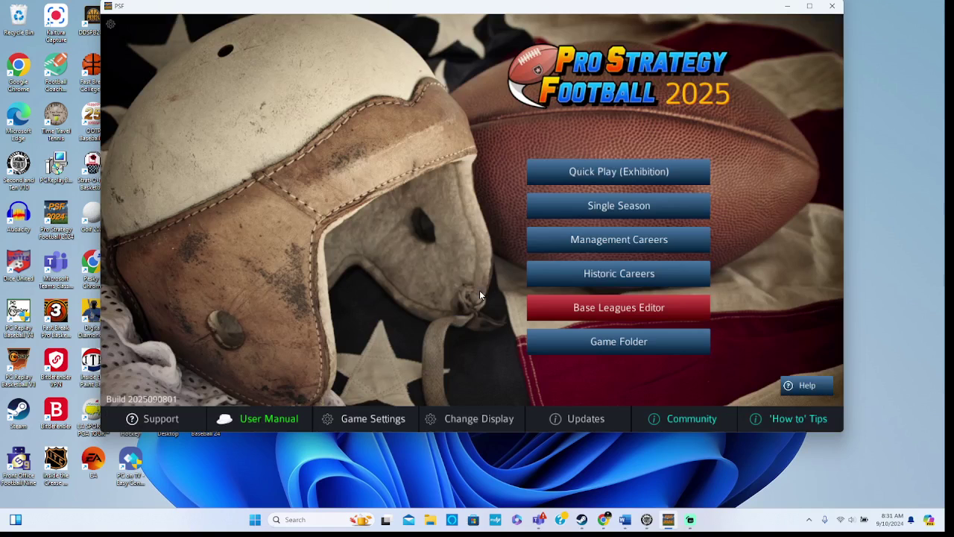
- On the 2025 Seasons page, get the 1940s Decade zip download to Google Drive's scan warning
{"action": "left_click", "coordinate": [604, 517]}
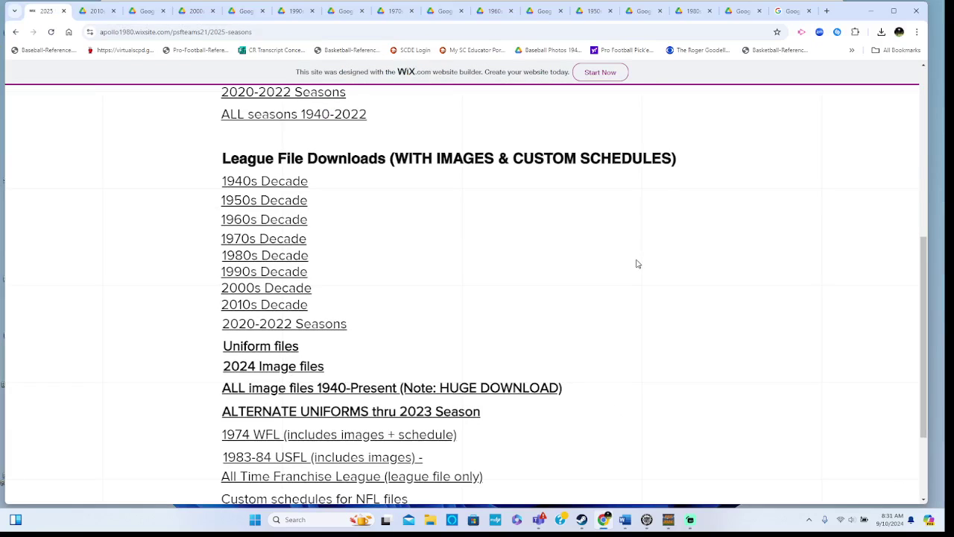
{"action": "left_click_drag", "start_coordinate": [923, 262], "coordinate": [914, 94]}
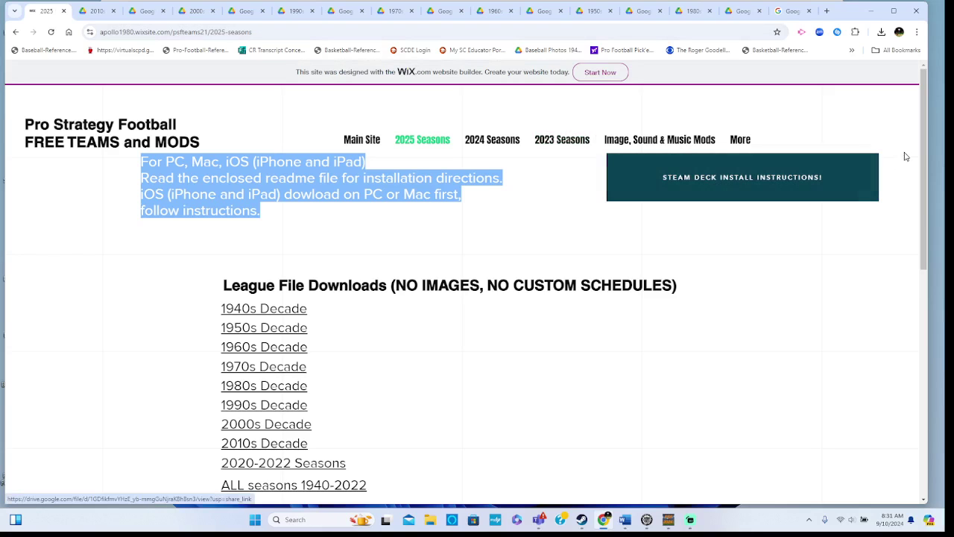
{"action": "left_click_drag", "start_coordinate": [925, 149], "coordinate": [929, 299]}
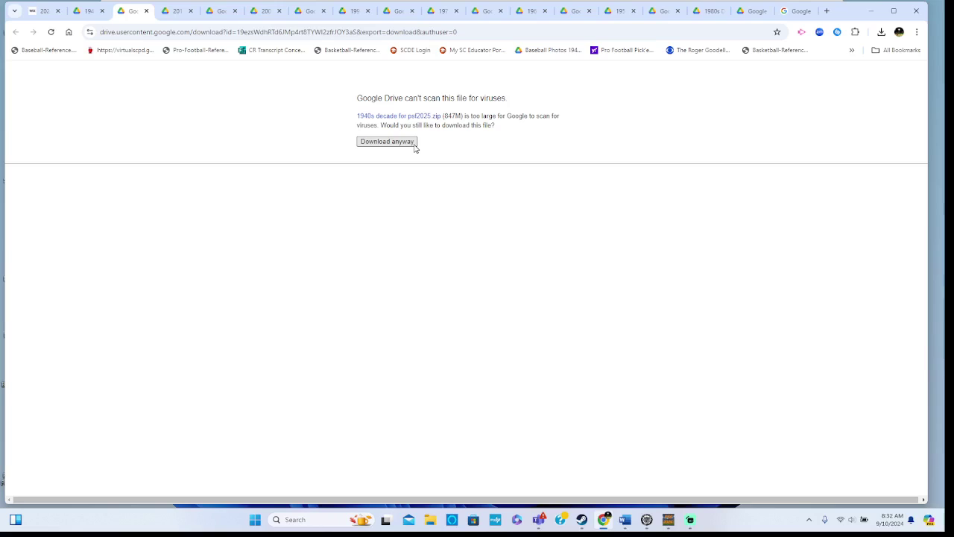
{"action": "left_click", "coordinate": [415, 148]}
{"action": "left_click", "coordinate": [401, 143]}
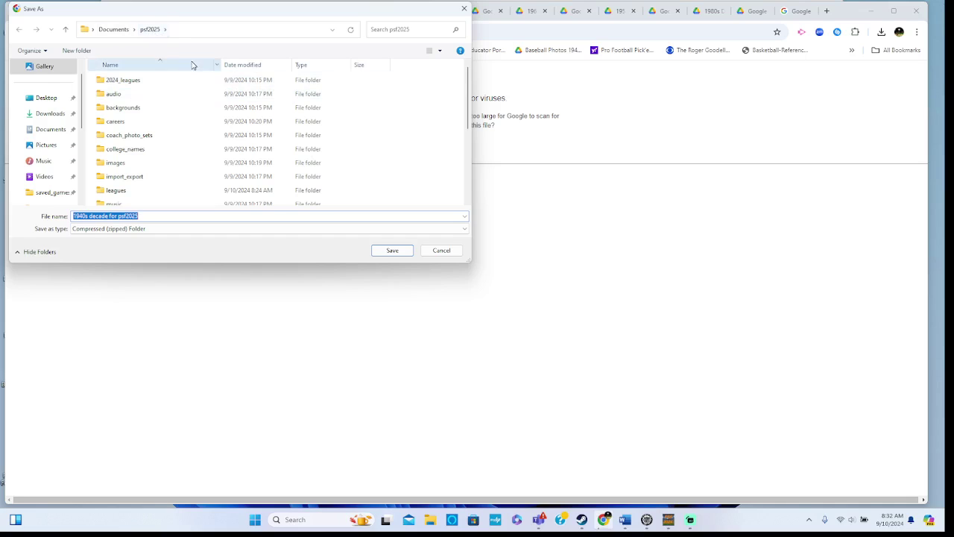
{"action": "left_click_drag", "start_coordinate": [469, 110], "coordinate": [462, 194]}
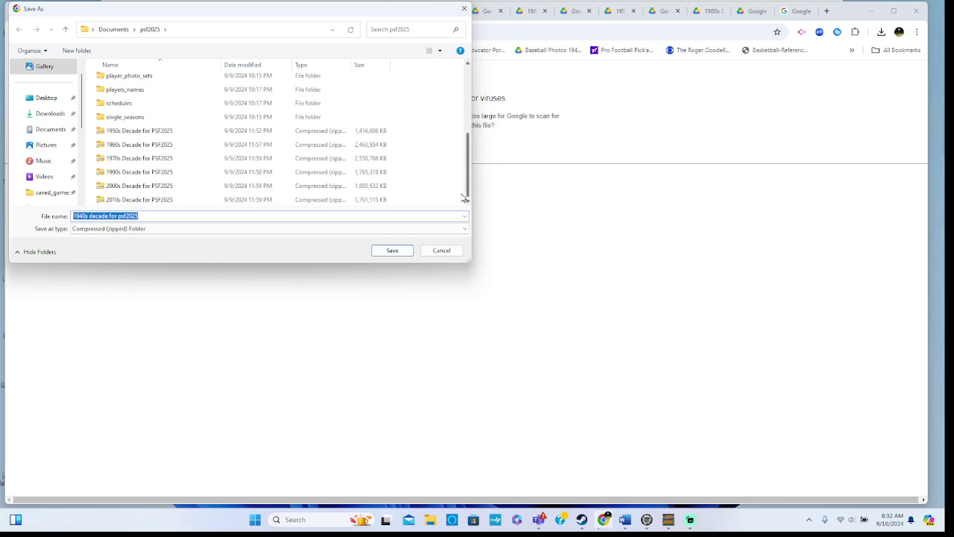
{"action": "left_click", "coordinate": [442, 250]}
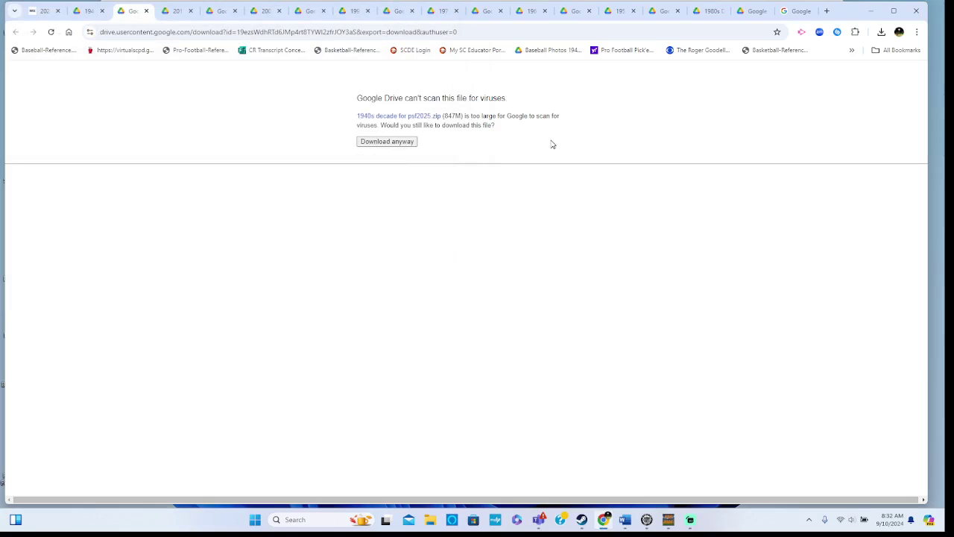
- In File Explorer, go to Documents and open the psf2025 folder
{"action": "left_click", "coordinate": [432, 522]}
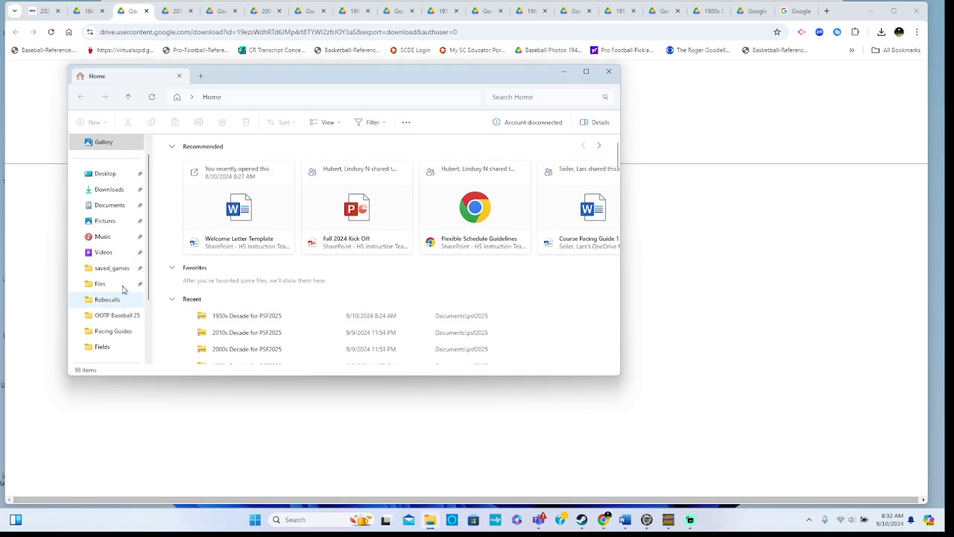
{"action": "left_click_drag", "start_coordinate": [147, 254], "coordinate": [150, 295]}
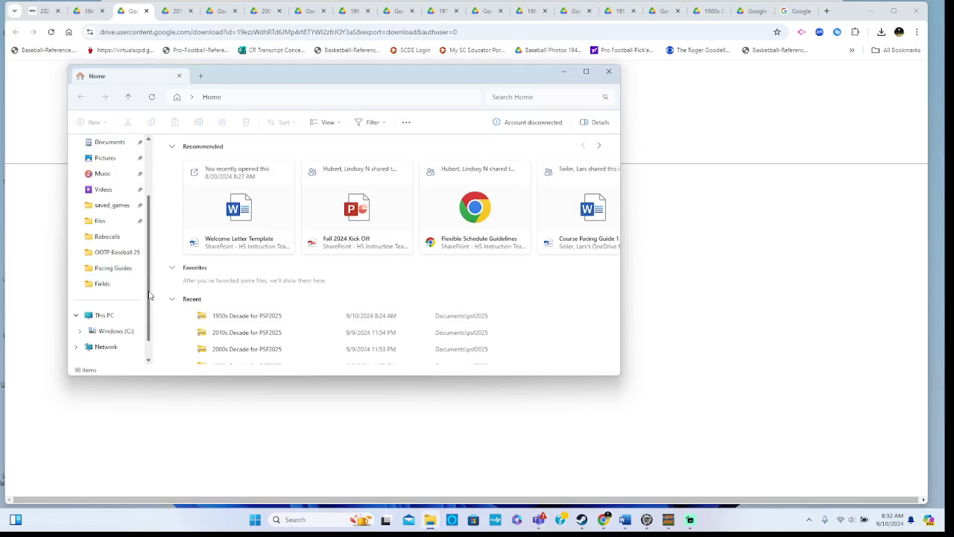
{"action": "left_click", "coordinate": [113, 143]}
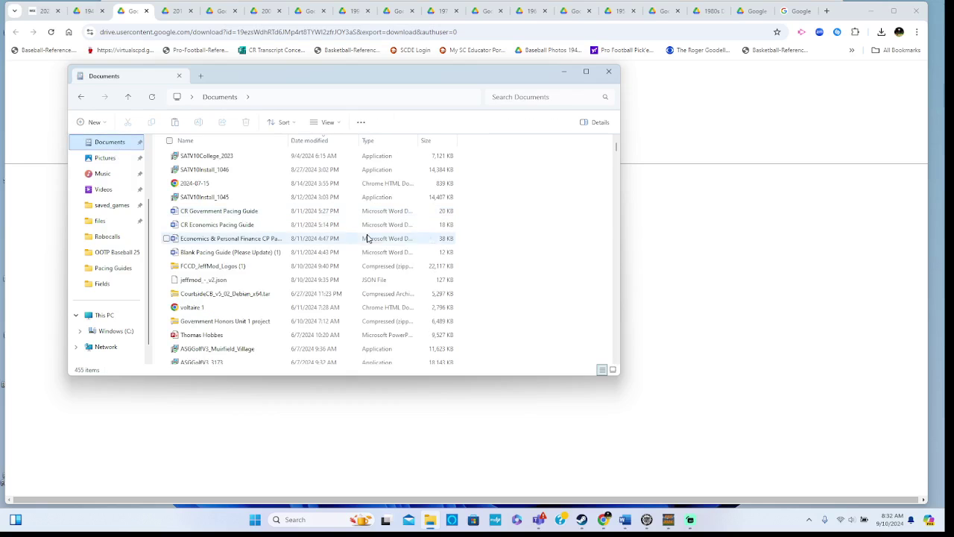
{"action": "left_click_drag", "start_coordinate": [616, 147], "coordinate": [603, 354]}
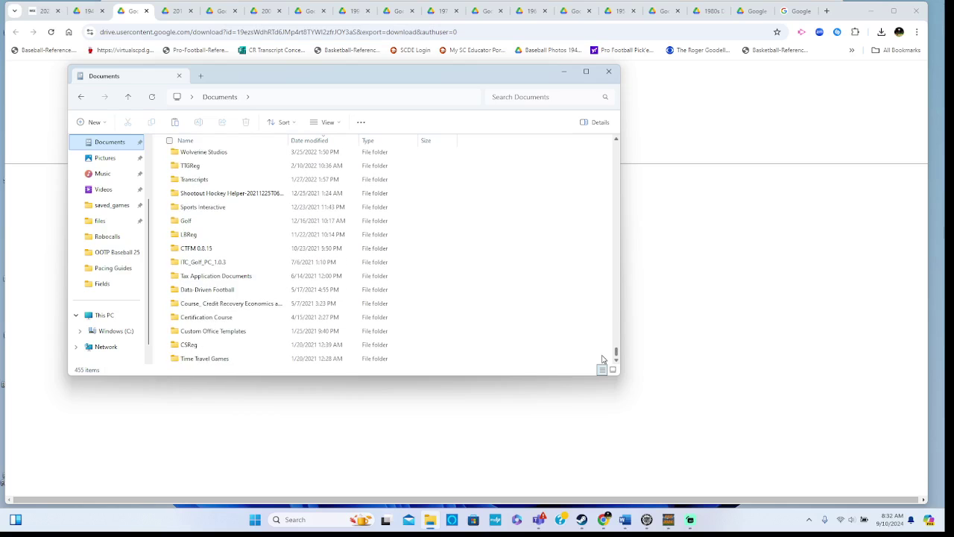
{"action": "left_click", "coordinate": [617, 141]}
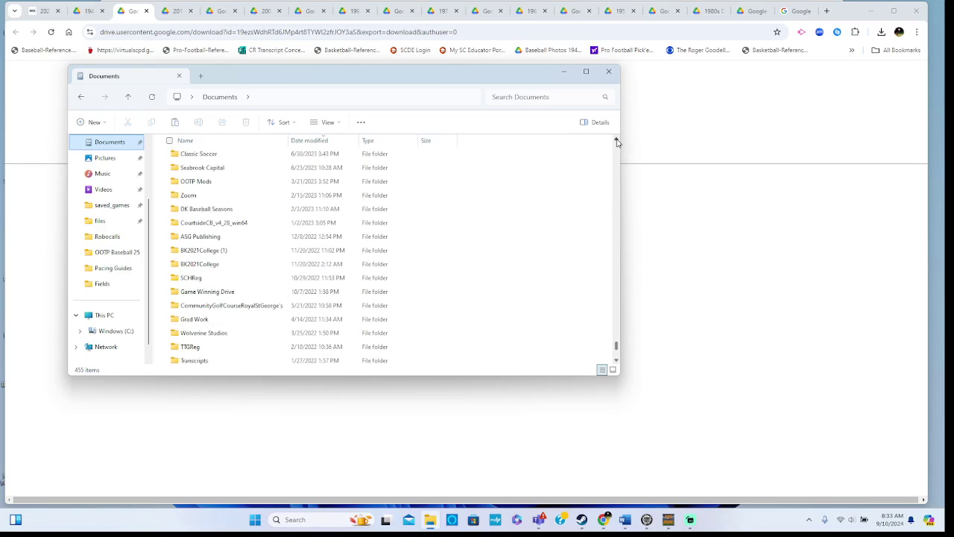
{"action": "left_click", "coordinate": [618, 141]}
{"action": "left_click", "coordinate": [617, 142]}
{"action": "left_click", "coordinate": [617, 141]}
{"action": "left_click", "coordinate": [617, 142]}
{"action": "left_click", "coordinate": [617, 142]}
{"action": "left_click", "coordinate": [617, 142]}
{"action": "left_click", "coordinate": [617, 141]}
{"action": "left_click", "coordinate": [618, 141]}
{"action": "left_click", "coordinate": [617, 142]}
{"action": "left_click", "coordinate": [617, 142]}
{"action": "left_click", "coordinate": [618, 142]}
{"action": "left_click", "coordinate": [617, 142]}
{"action": "left_click", "coordinate": [617, 142]}
{"action": "left_click", "coordinate": [618, 142]}
{"action": "left_click", "coordinate": [617, 141]}
{"action": "left_click", "coordinate": [618, 141]}
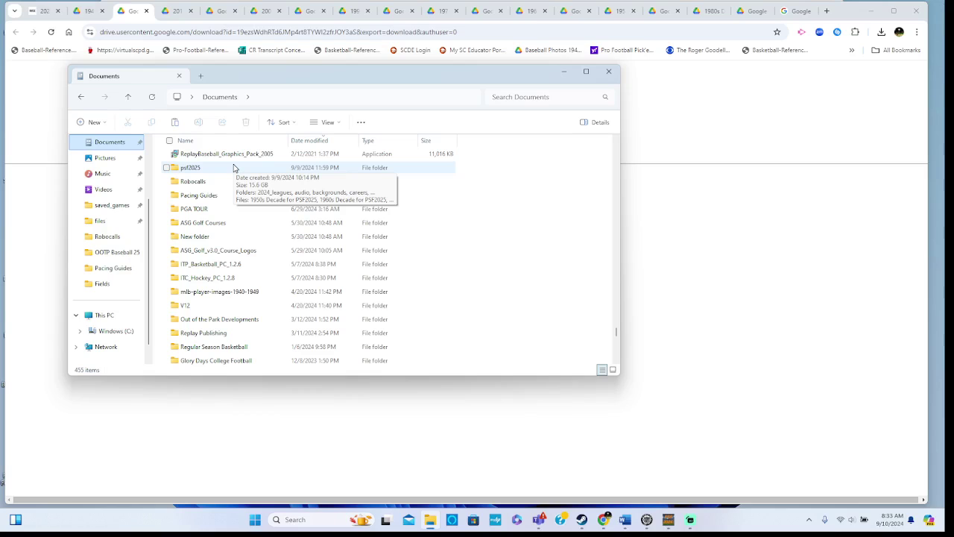
{"action": "double_click", "coordinate": [233, 167]}
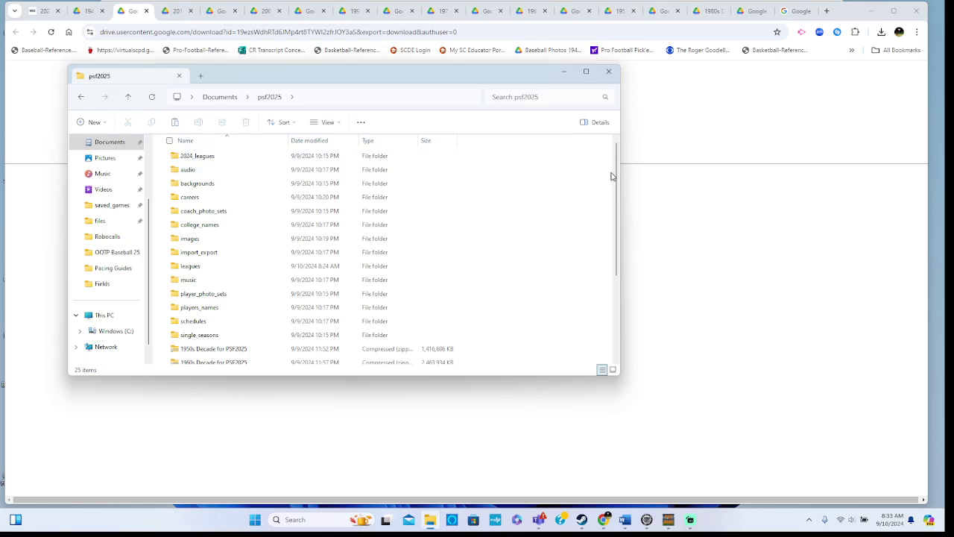
- Copy all 22 league files from the 1960s Decade zip's leagues folder
{"action": "scroll", "coordinate": [615, 176], "scroll_direction": "down", "scroll_amount": 3}
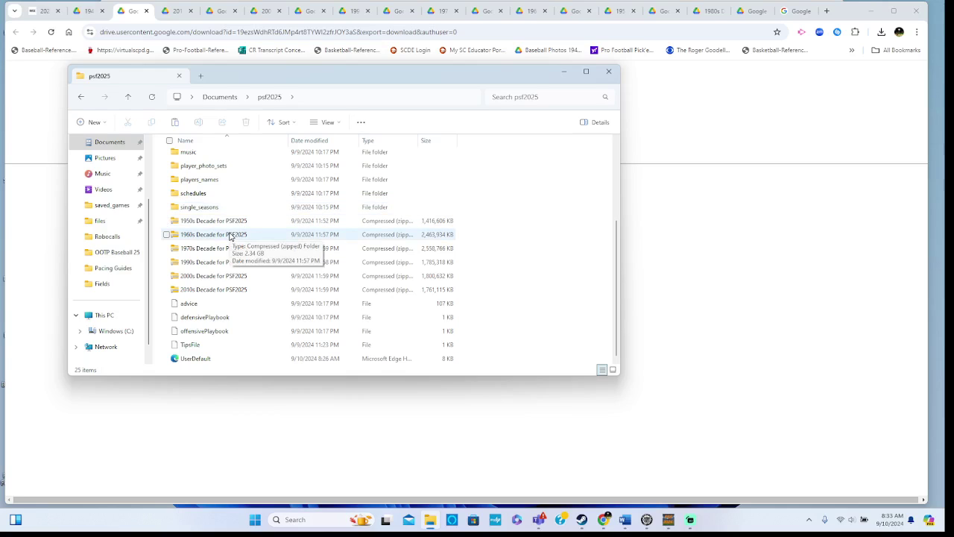
{"action": "double_click", "coordinate": [230, 236]}
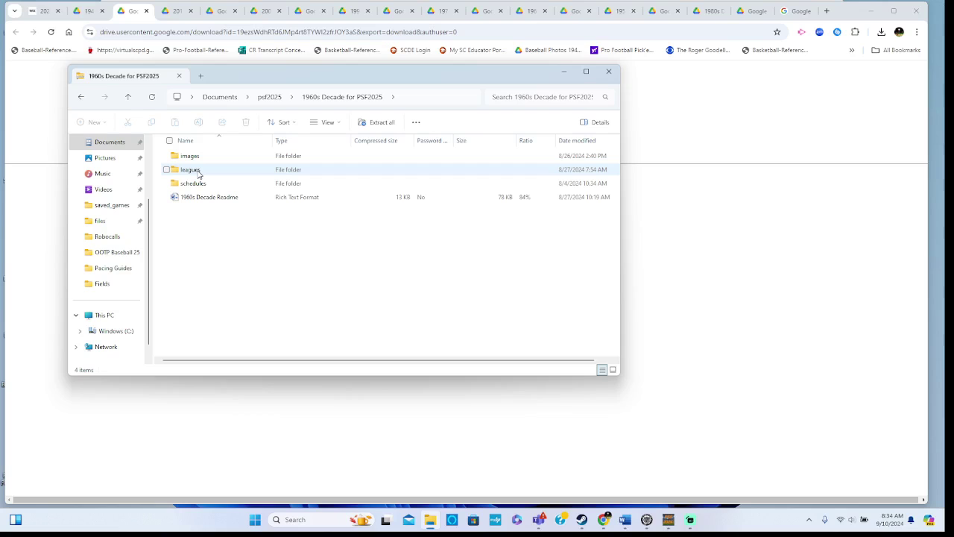
{"action": "left_click", "coordinate": [199, 174]}
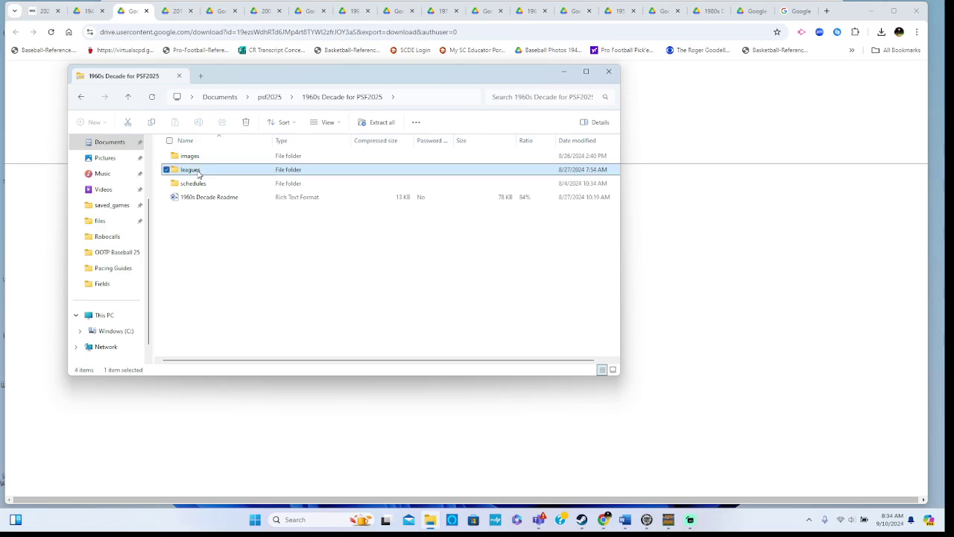
{"action": "double_click", "coordinate": [199, 175]}
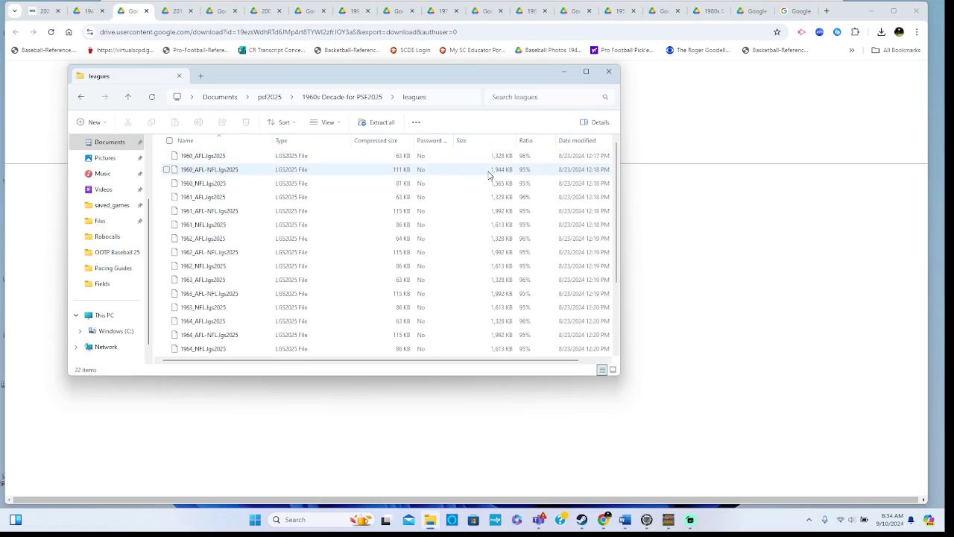
{"action": "scroll", "coordinate": [616, 192], "scroll_direction": "down", "scroll_amount": 1}
{"action": "scroll", "coordinate": [619, 179], "scroll_direction": "up", "scroll_amount": 1}
{"action": "left_click", "coordinate": [170, 141]}
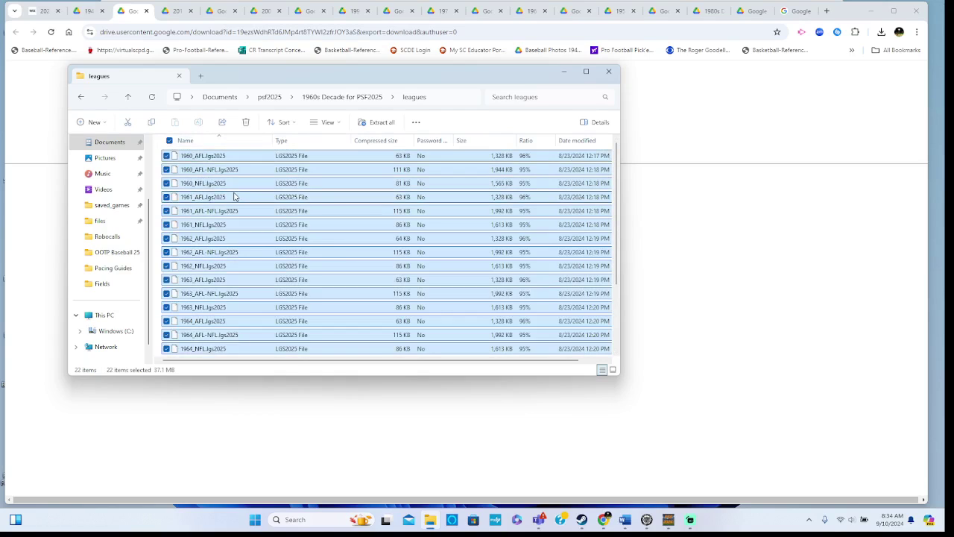
{"action": "right_click", "coordinate": [233, 197]}
{"action": "left_click", "coordinate": [253, 225]}
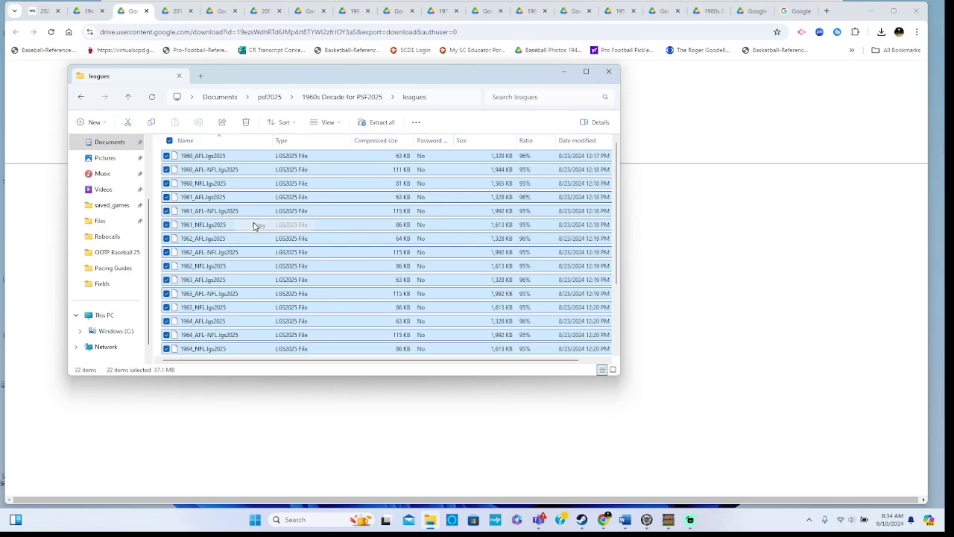
- Paste the copied league files into psf2025's leagues folder and return to psf2025
{"action": "left_click", "coordinate": [267, 98]}
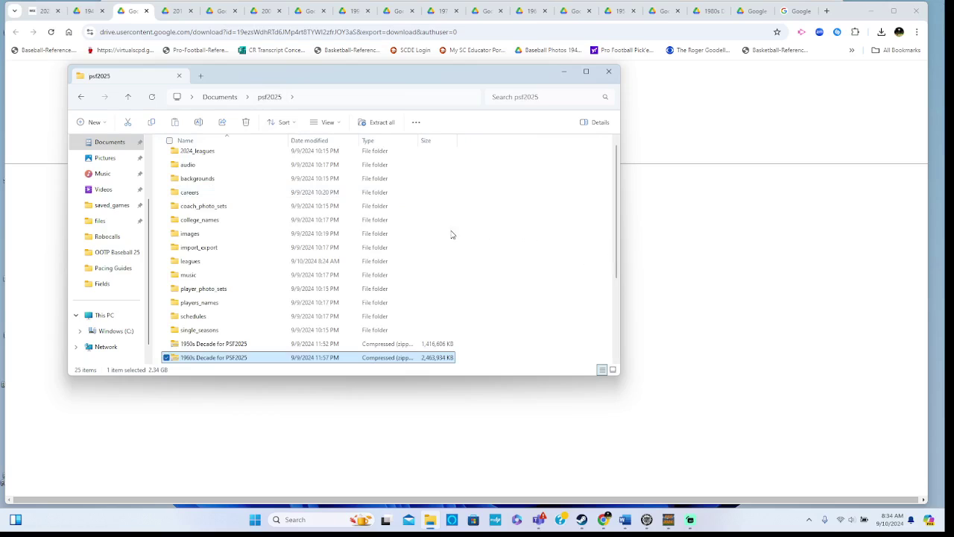
{"action": "double_click", "coordinate": [203, 262]}
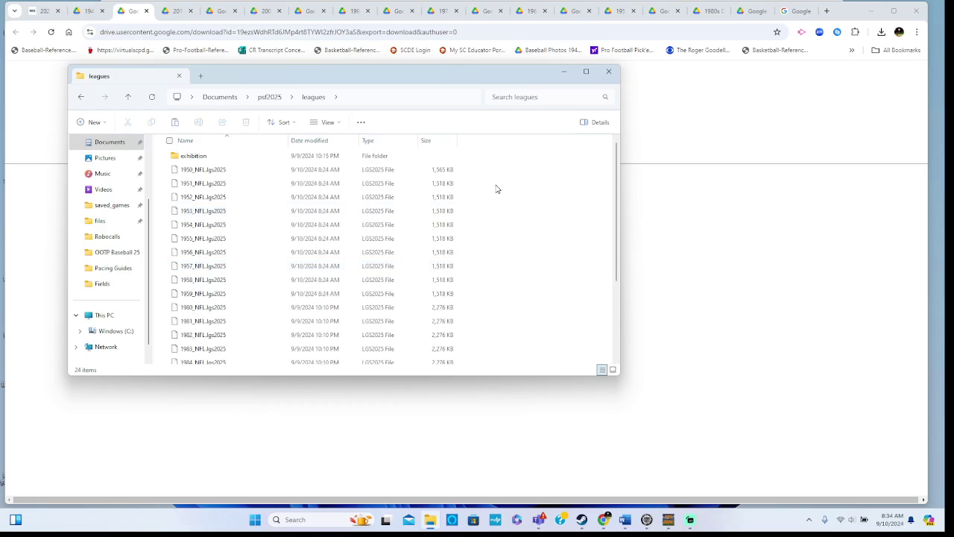
{"action": "left_click_drag", "start_coordinate": [617, 174], "coordinate": [614, 250]}
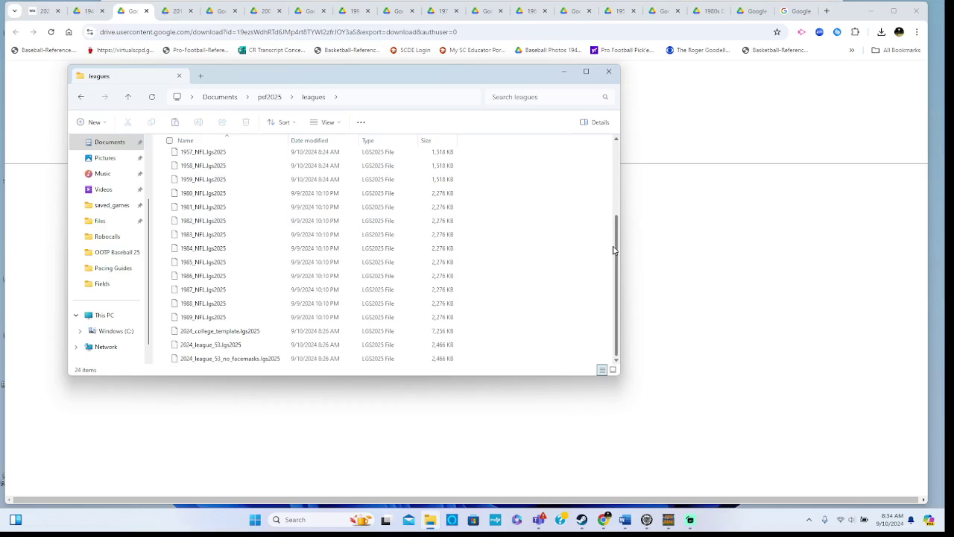
{"action": "right_click", "coordinate": [548, 265]}
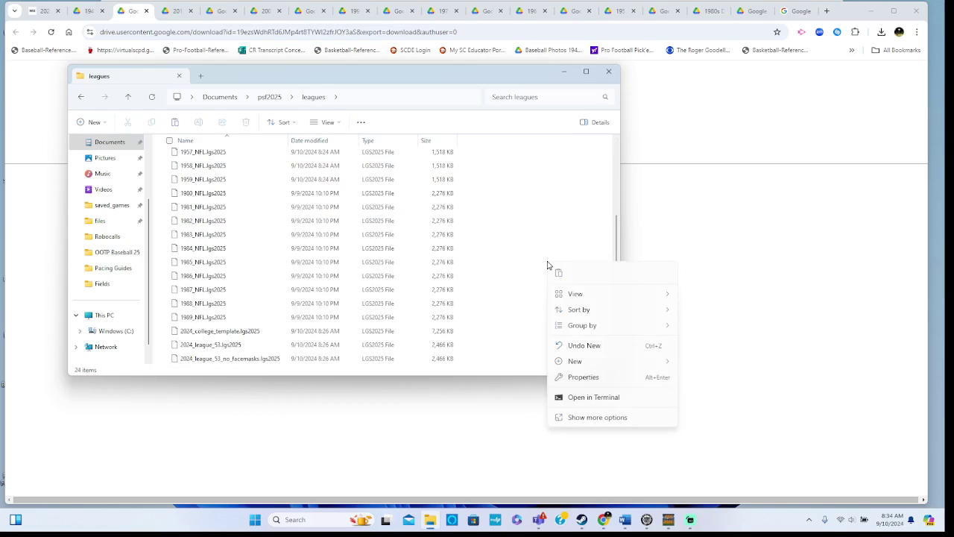
{"action": "left_click", "coordinate": [559, 274]}
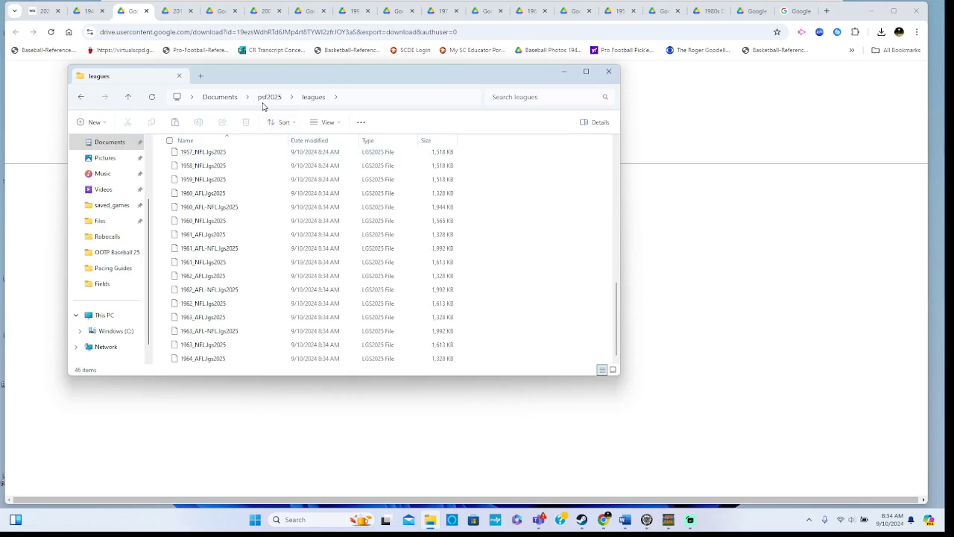
{"action": "left_click", "coordinate": [264, 99]}
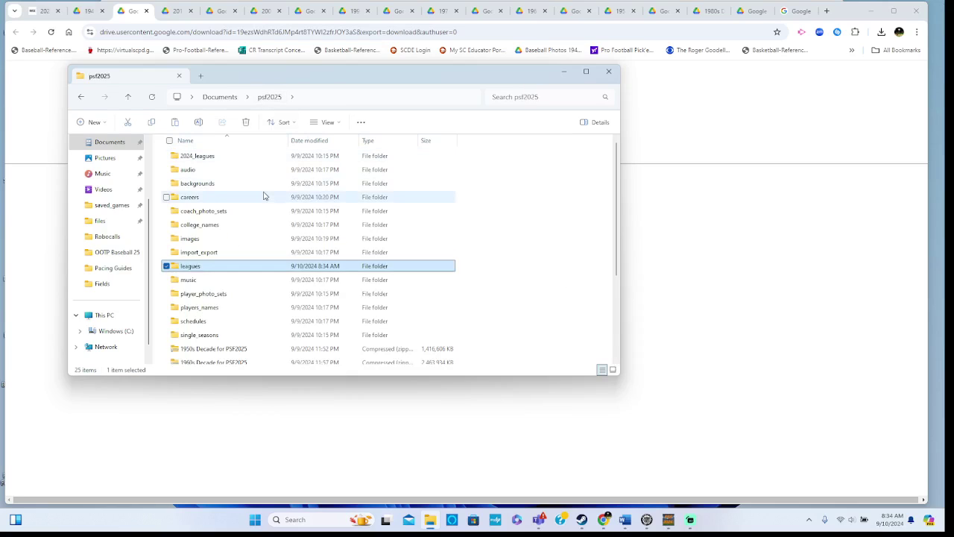
- Copy the NFL folder from the 1960s Decade zip's images folder, then return to psf2025
{"action": "left_click_drag", "start_coordinate": [618, 248], "coordinate": [619, 331]}
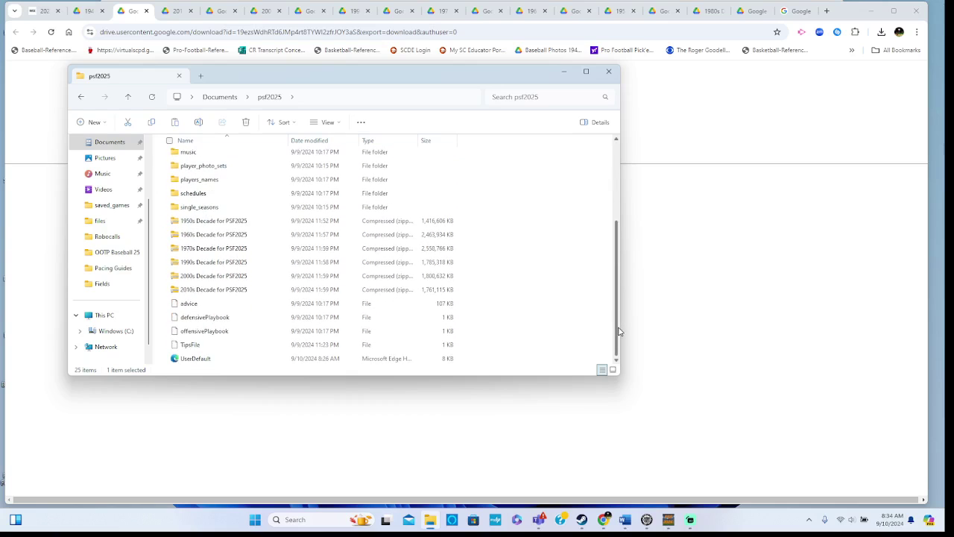
{"action": "double_click", "coordinate": [242, 238]}
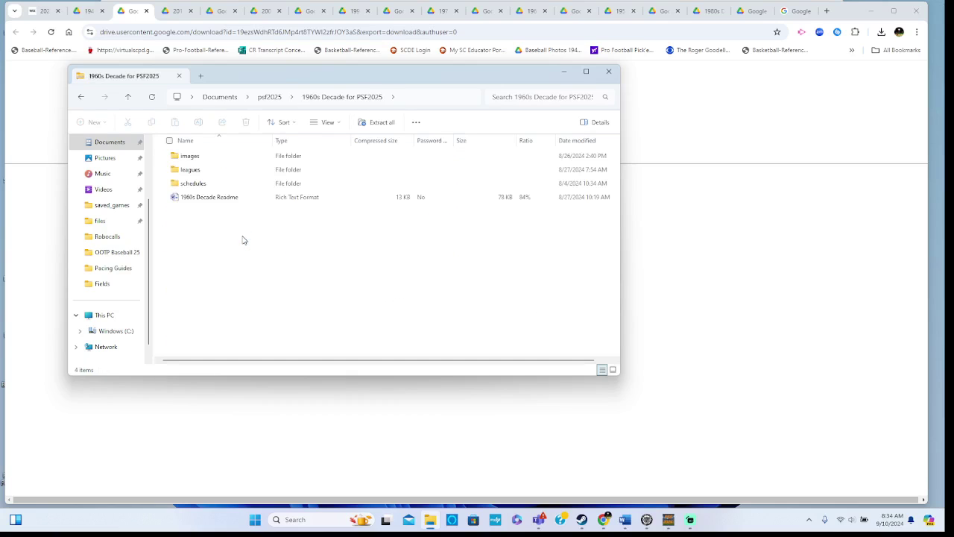
{"action": "left_click", "coordinate": [198, 159]}
{"action": "double_click", "coordinate": [198, 161]}
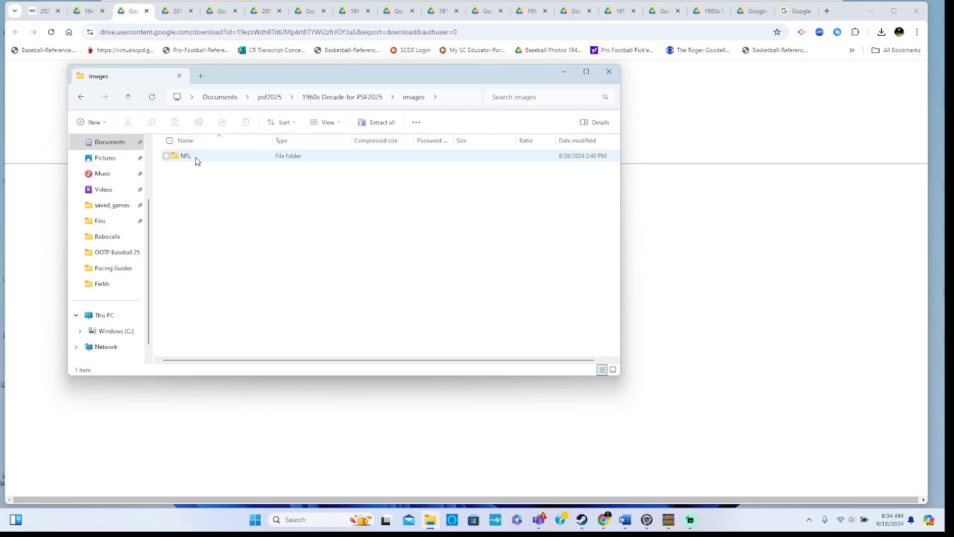
{"action": "left_click", "coordinate": [196, 159]}
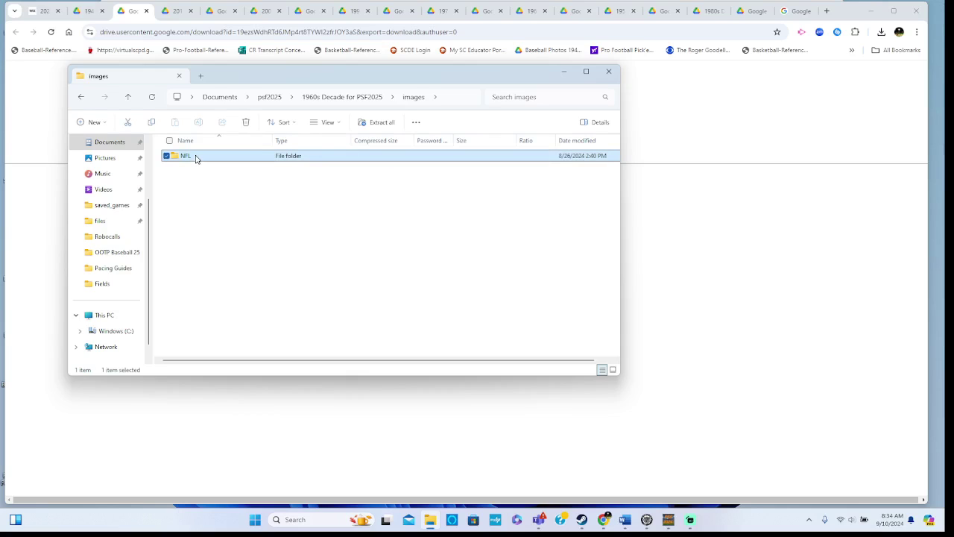
{"action": "right_click", "coordinate": [198, 159]}
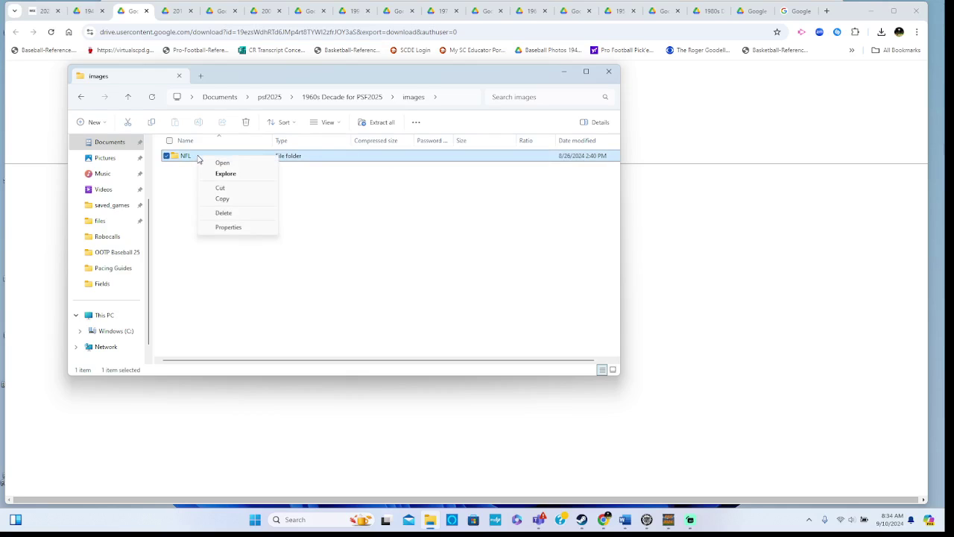
{"action": "left_click", "coordinate": [229, 199]}
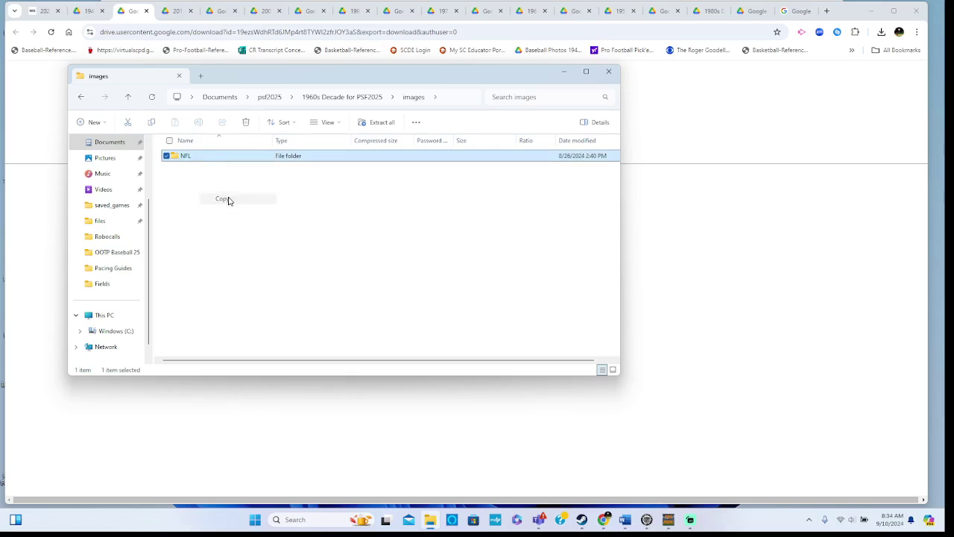
{"action": "left_click", "coordinate": [269, 98]}
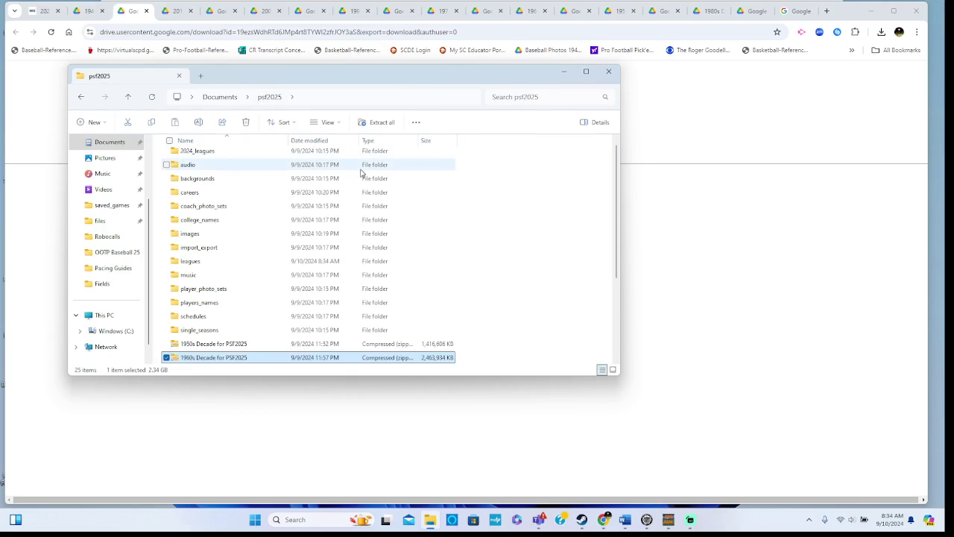
- Open psf2025's images folder, check its existing NFL subfolder, and return to images
{"action": "double_click", "coordinate": [220, 237]}
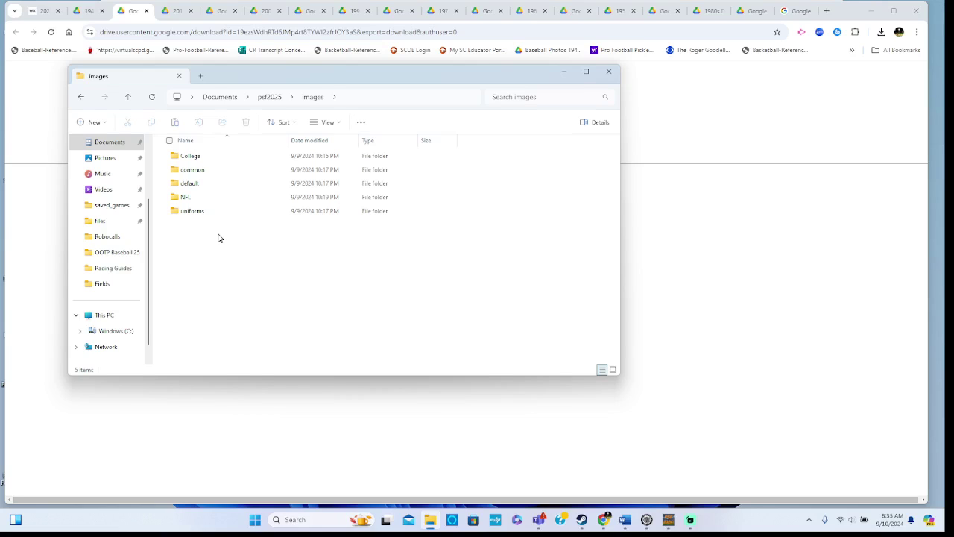
{"action": "double_click", "coordinate": [194, 197]}
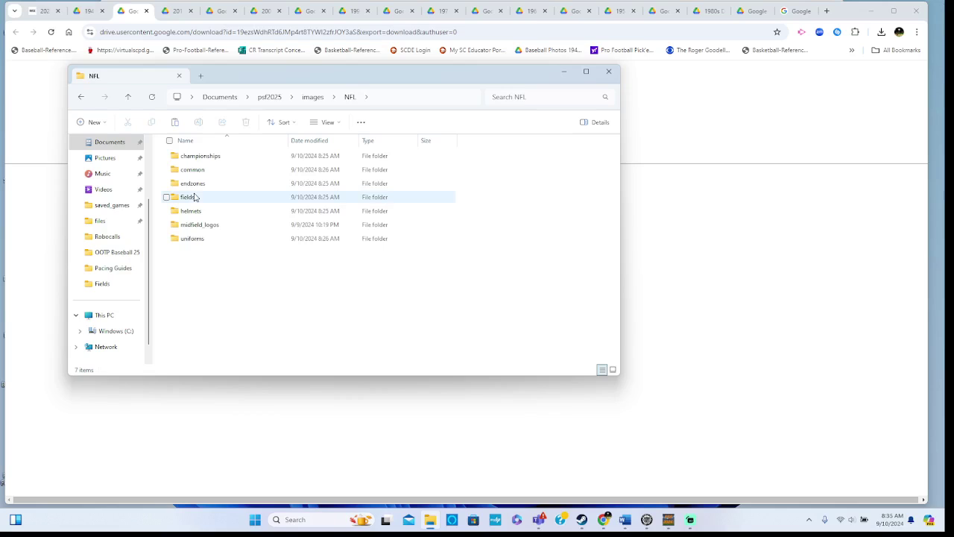
{"action": "left_click", "coordinate": [313, 97]}
{"action": "left_click", "coordinate": [240, 264]}
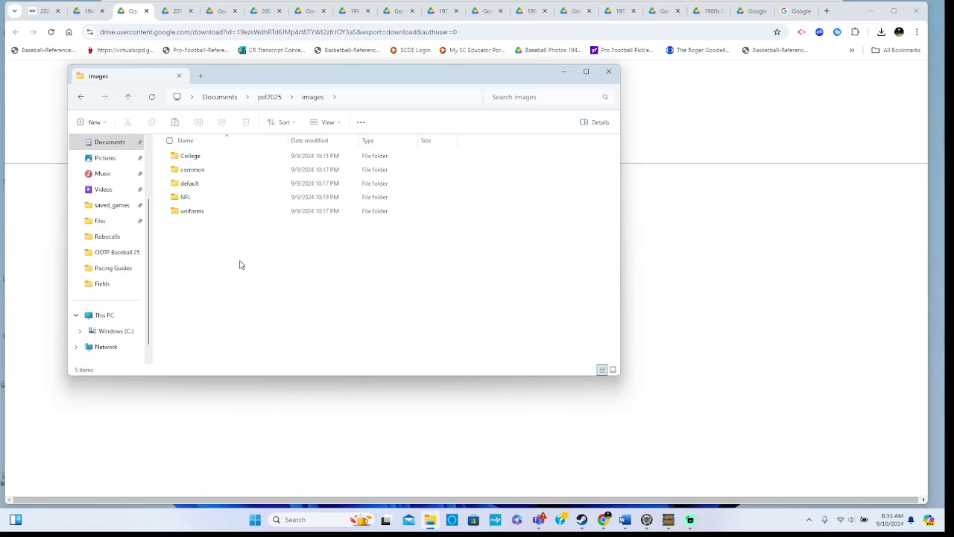
{"action": "right_click", "coordinate": [236, 261]}
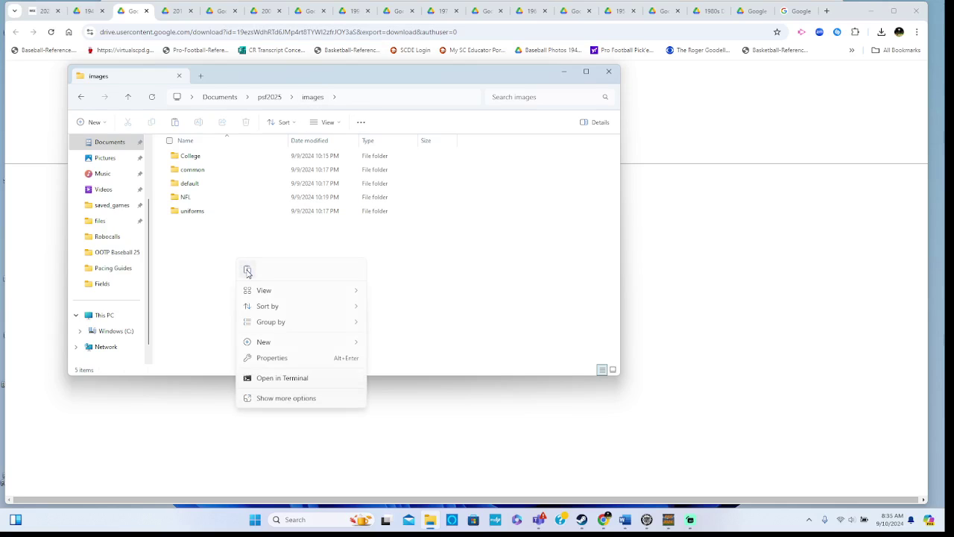
- Paste the NFL folder into images, replacing the duplicate files in the destination
{"action": "left_click", "coordinate": [247, 271]}
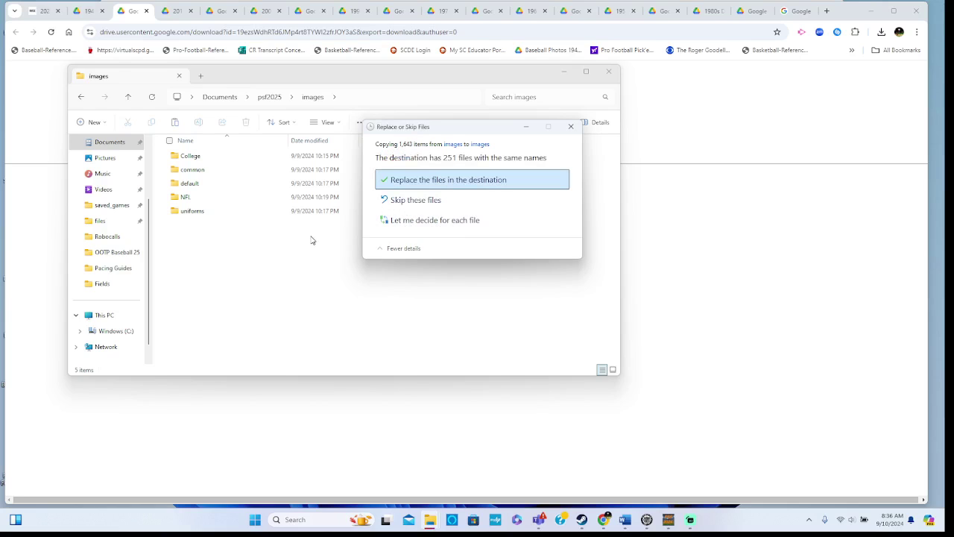
{"action": "left_click", "coordinate": [405, 185]}
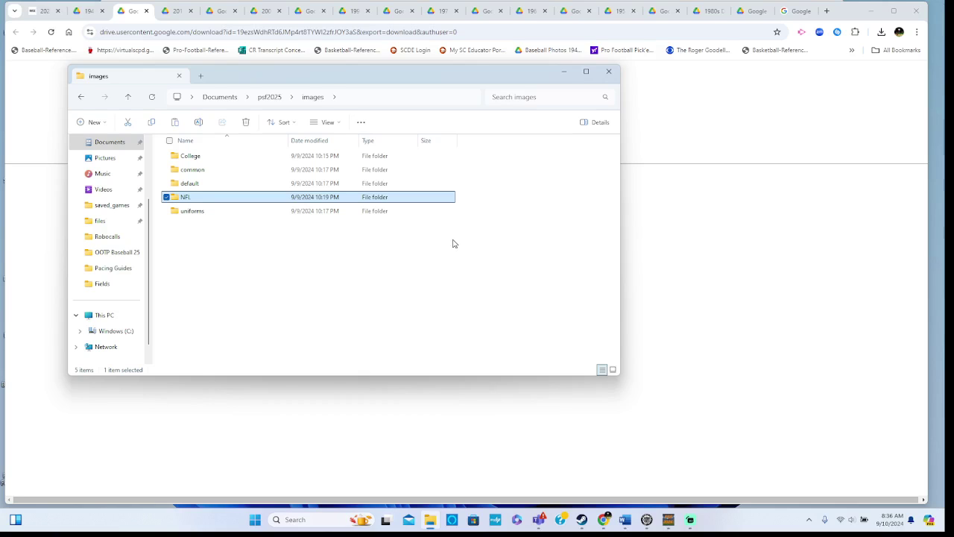
- Close File Explorer and begin a new single season in Pro Strategy Football 2025
{"action": "left_click", "coordinate": [680, 305]}
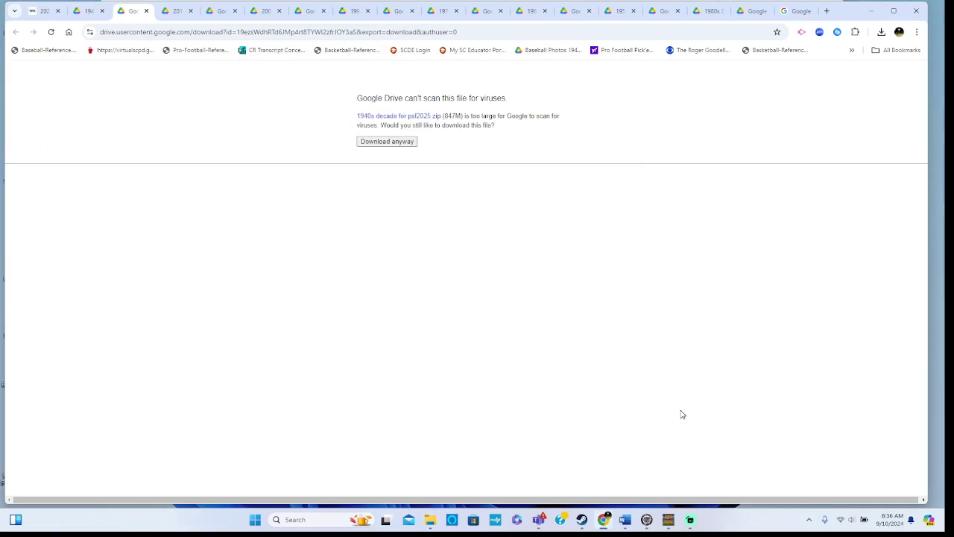
{"action": "left_click", "coordinate": [668, 519]}
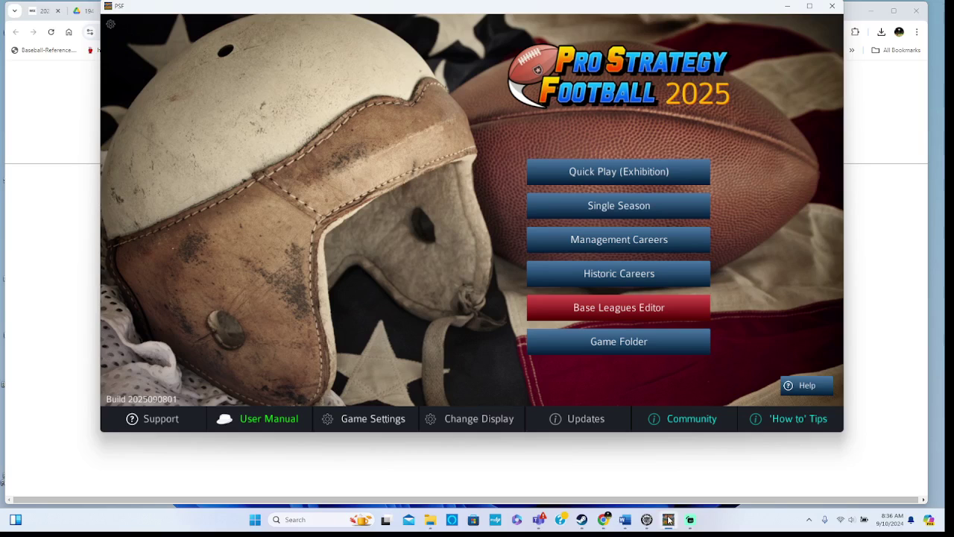
{"action": "left_click", "coordinate": [636, 207]}
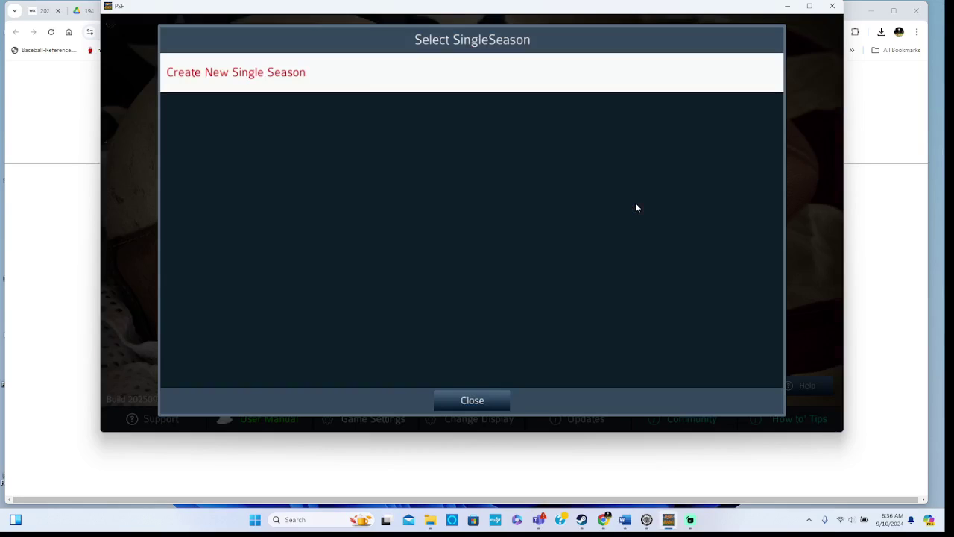
{"action": "left_click", "coordinate": [287, 75]}
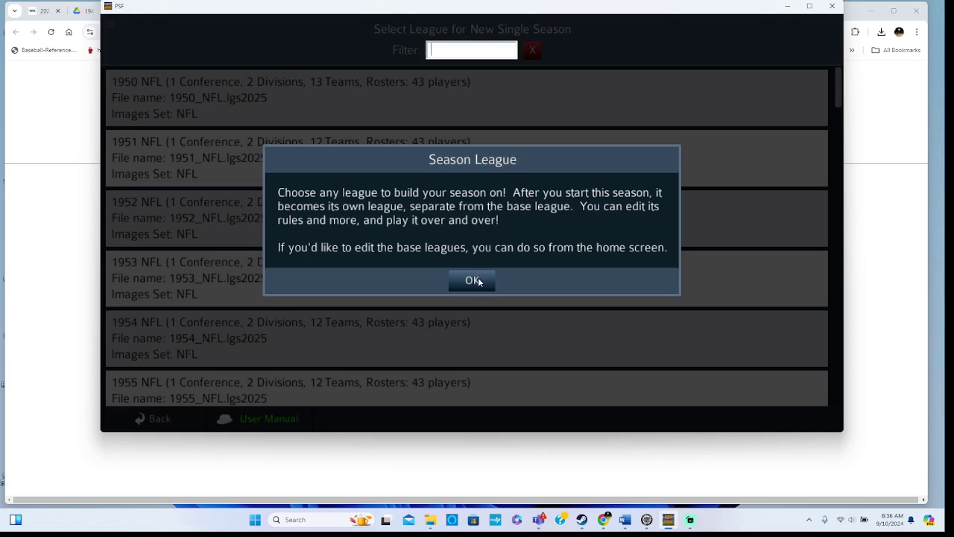
{"action": "left_click", "coordinate": [478, 279]}
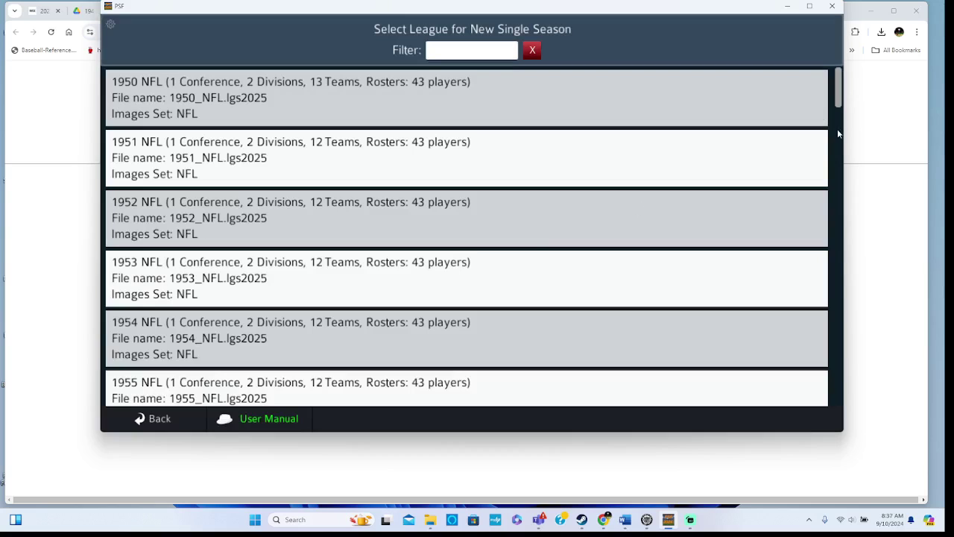
- Filter the league list to 1958
{"action": "scroll", "coordinate": [839, 134], "scroll_direction": "down", "scroll_amount": 1}
{"action": "scroll", "coordinate": [842, 149], "scroll_direction": "up", "scroll_amount": 1}
{"action": "left_click", "coordinate": [469, 54]}
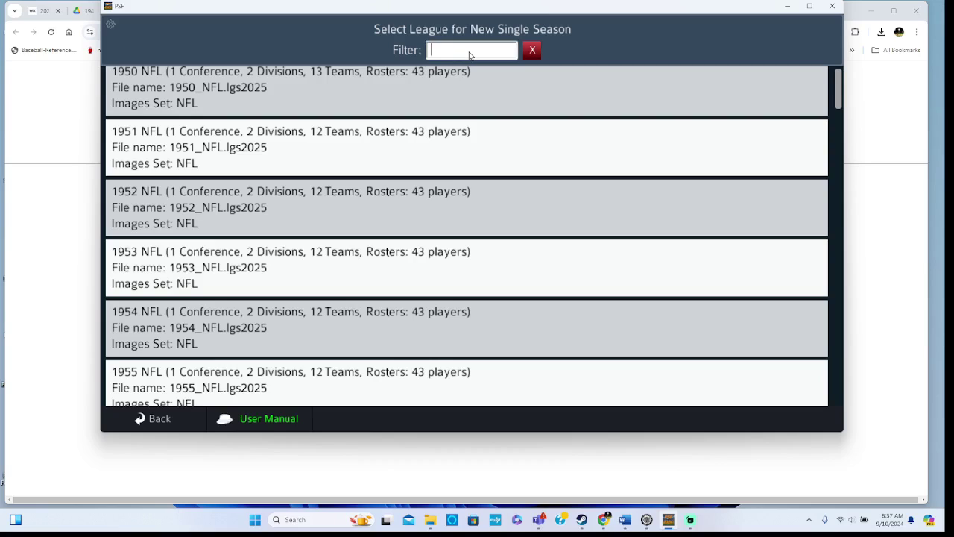
{"action": "type", "text": "1980"}
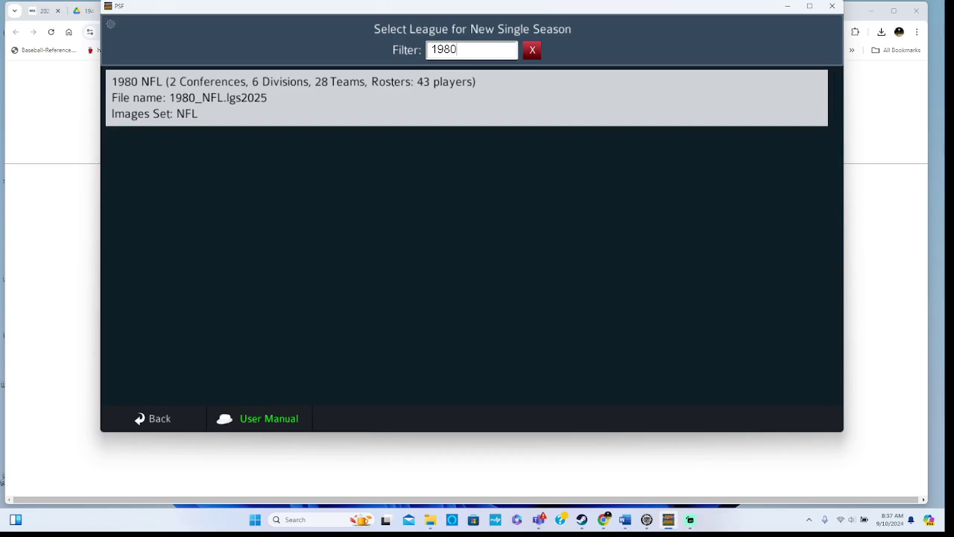
{"action": "key", "text": "BackSpace"}
{"action": "key", "text": "BackSpace"}
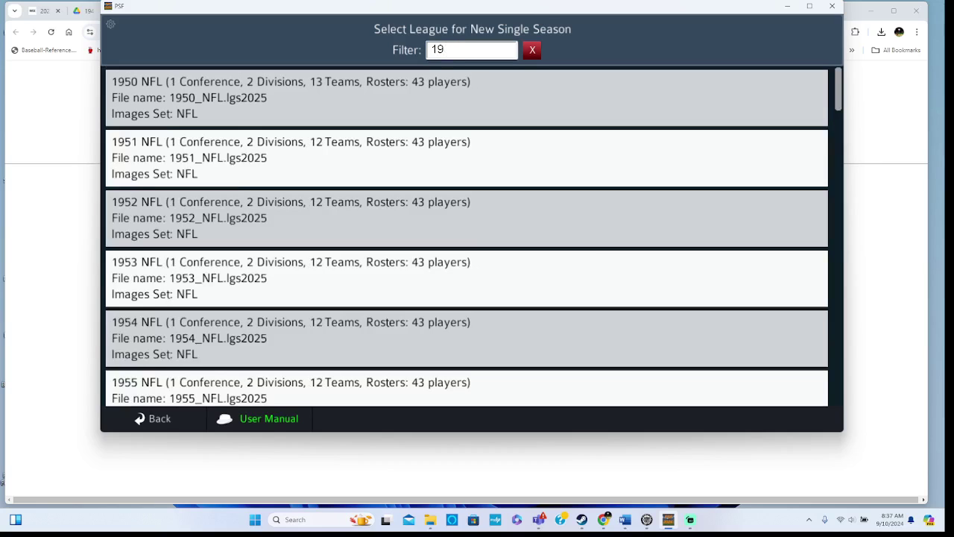
{"action": "type", "text": "75"}
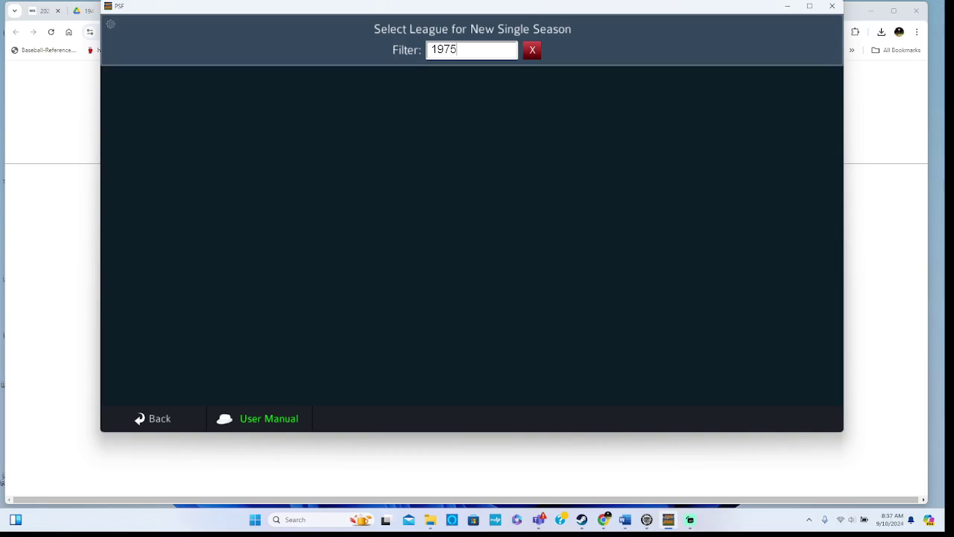
{"action": "key", "text": "BackSpace"}
{"action": "key", "text": "BackSpace"}
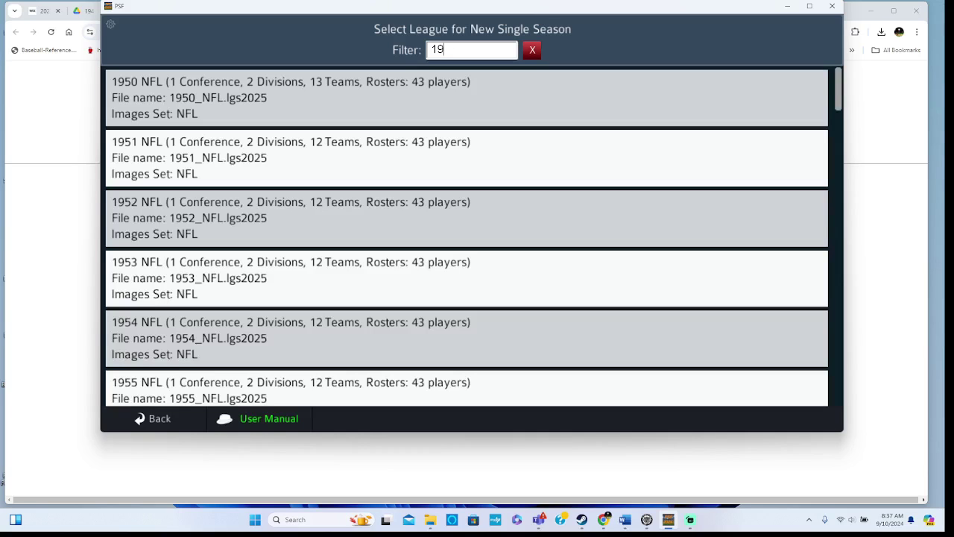
{"action": "type", "text": "58"}
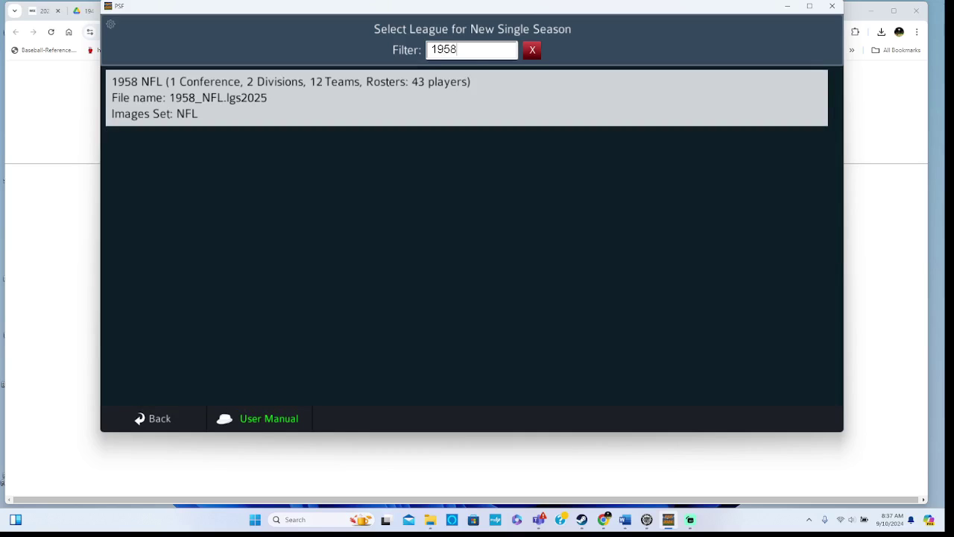
- Select the 1958 NFL league and confirm loading it with 'Yes, Let's Do it!'
{"action": "left_click", "coordinate": [334, 96]}
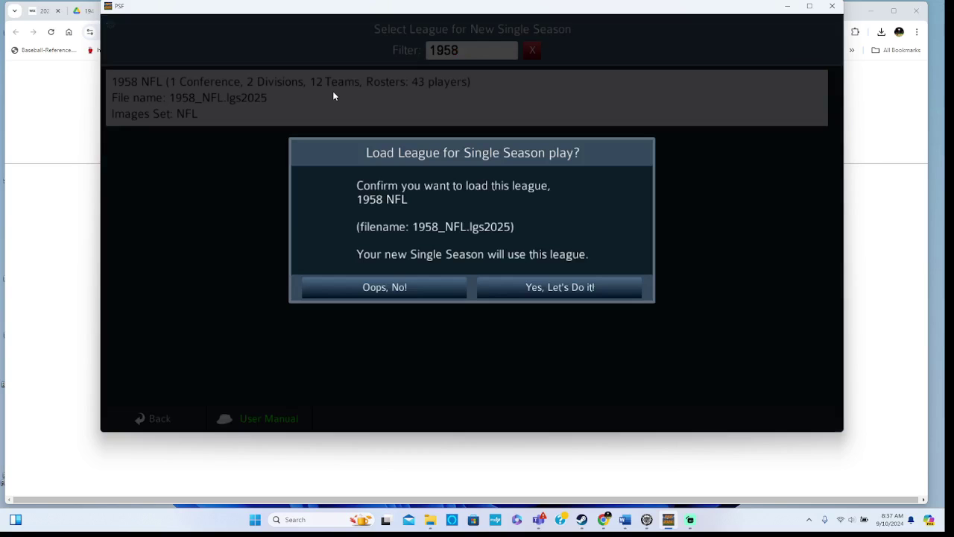
{"action": "left_click", "coordinate": [555, 290]}
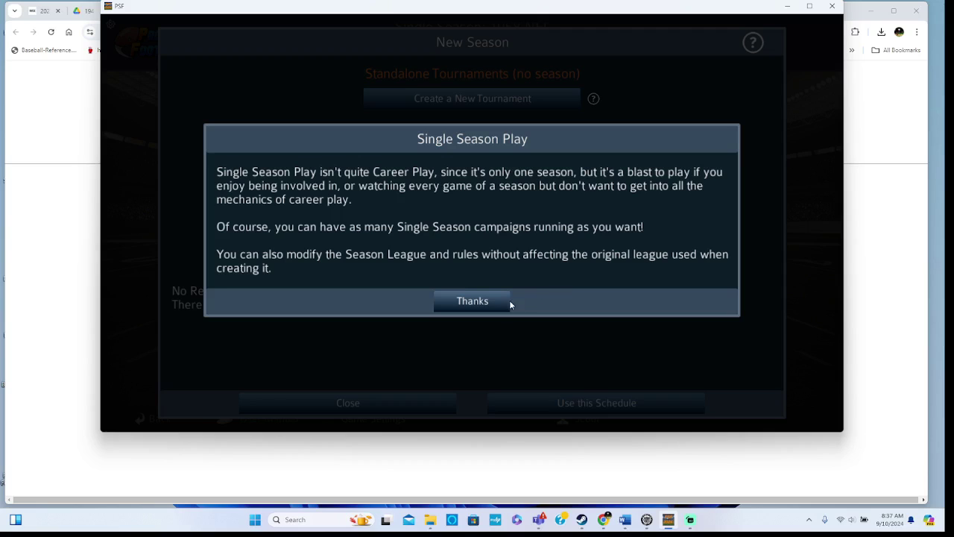
- Dismiss the season notice and load the 12-week 1958 NL custom schedule
{"action": "left_click", "coordinate": [507, 303]}
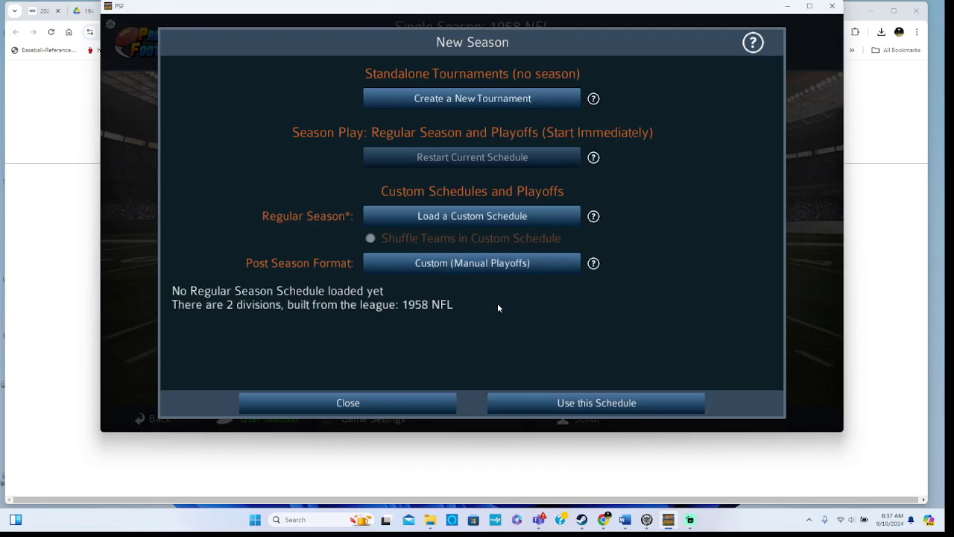
{"action": "left_click", "coordinate": [490, 218]}
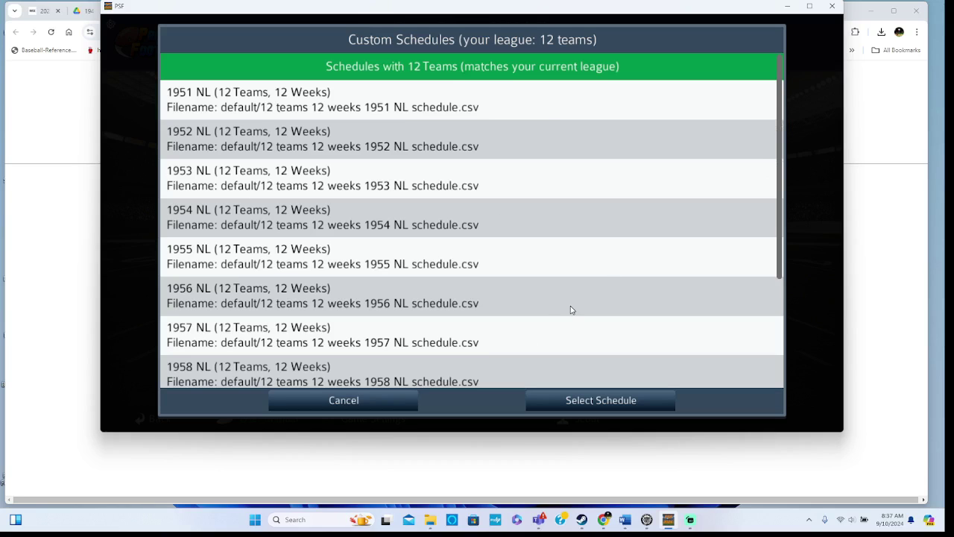
{"action": "left_click", "coordinate": [490, 374]}
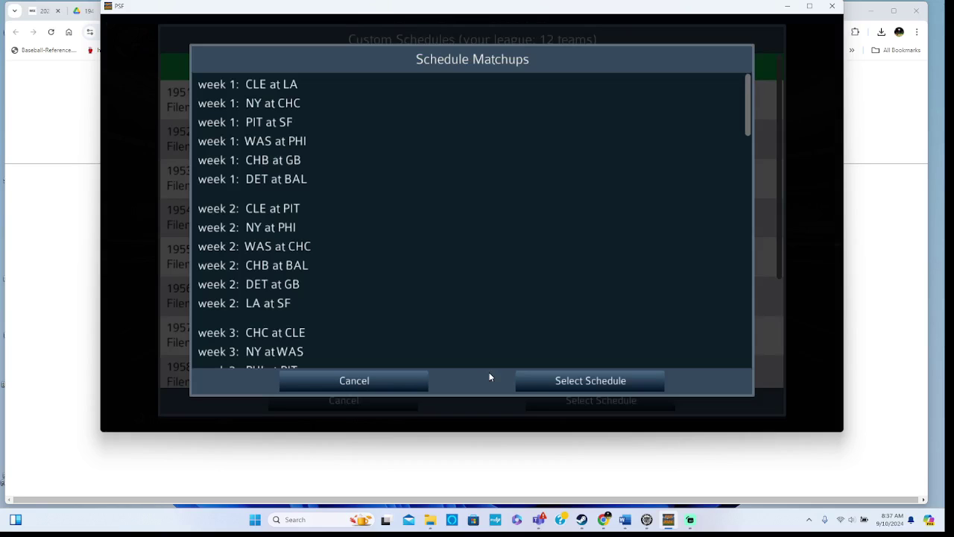
{"action": "left_click", "coordinate": [554, 380]}
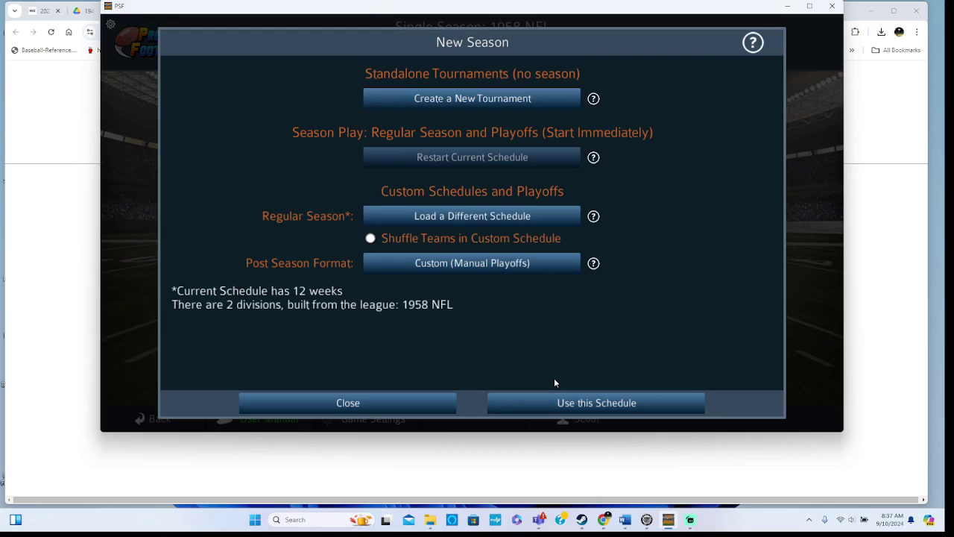
- Keep Custom (Manual Playoffs) as the post-season format and confirm starting the season
{"action": "left_click", "coordinate": [534, 263]}
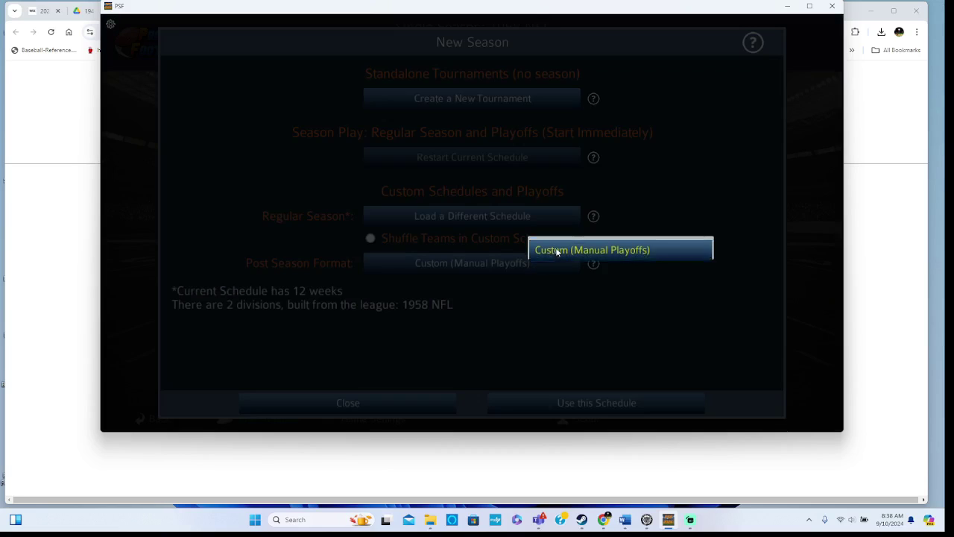
{"action": "left_click", "coordinate": [557, 252]}
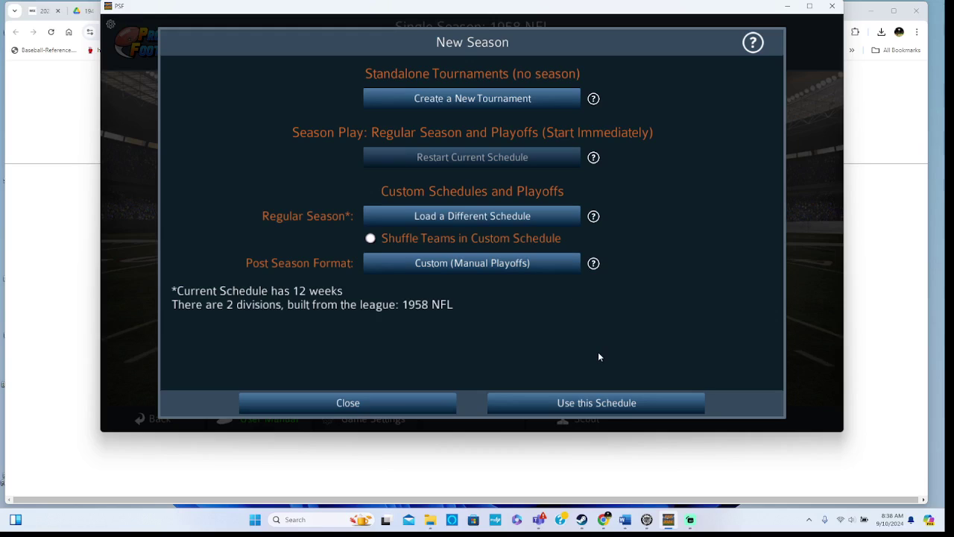
{"action": "left_click", "coordinate": [596, 403]}
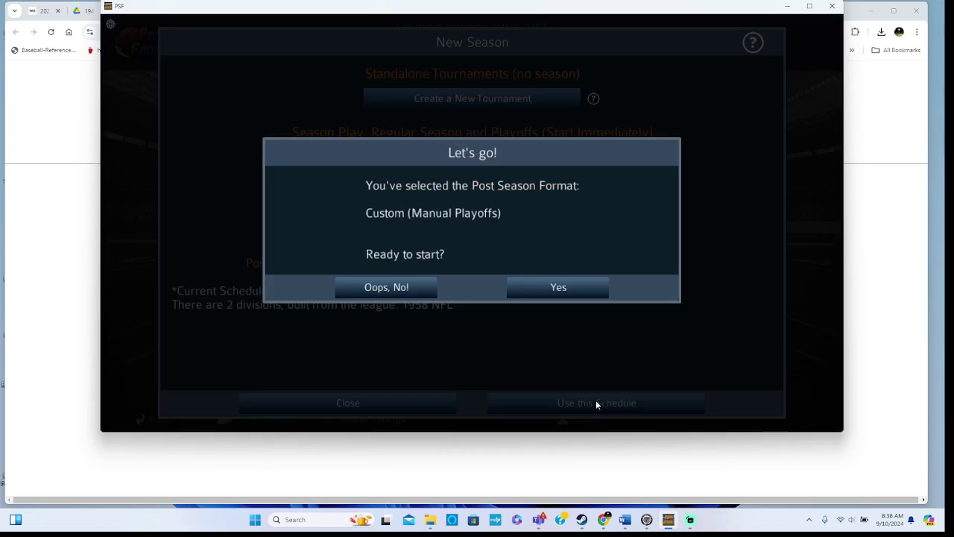
{"action": "left_click", "coordinate": [570, 293]}
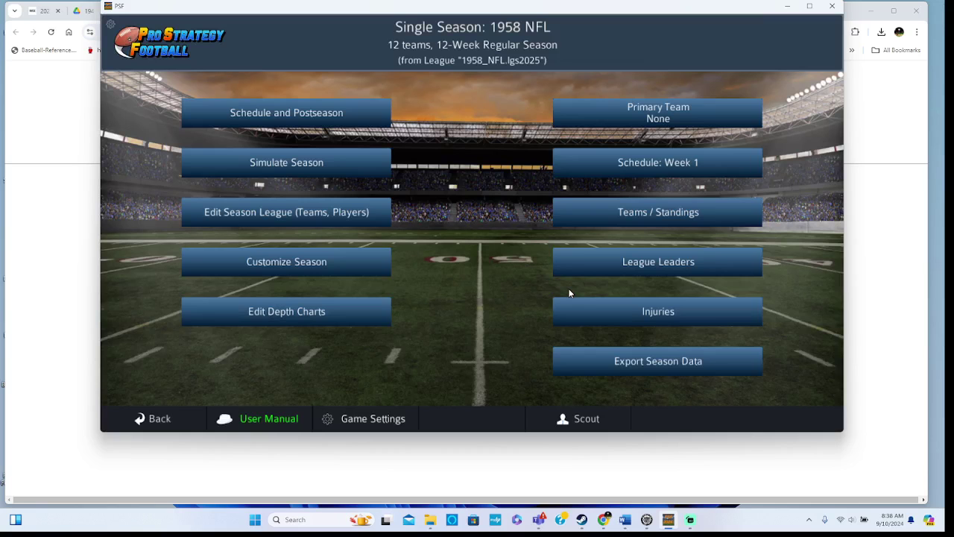
- Show the Week 1 games list full-screen and turn Crowd Sounds volume down to 0
{"action": "left_click", "coordinate": [591, 163]}
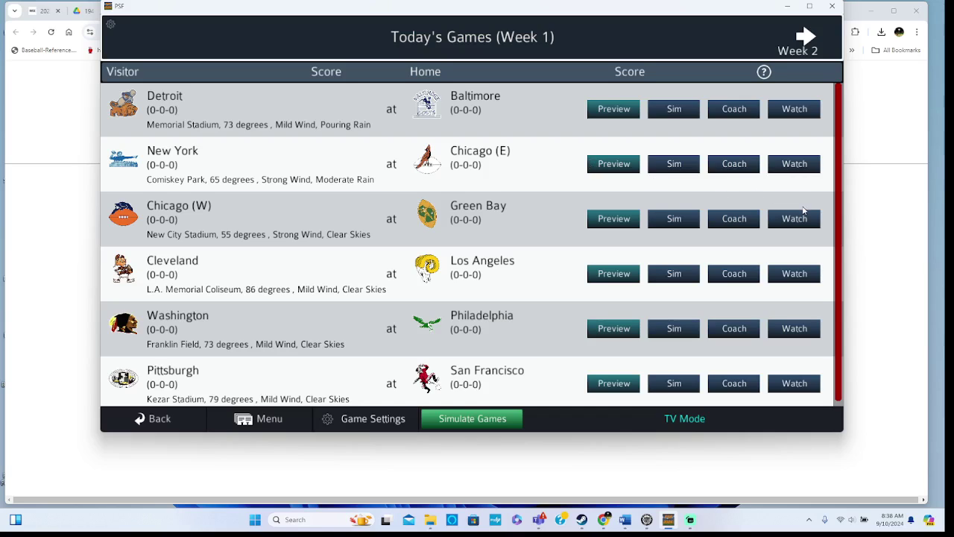
{"action": "left_click", "coordinate": [811, 9]}
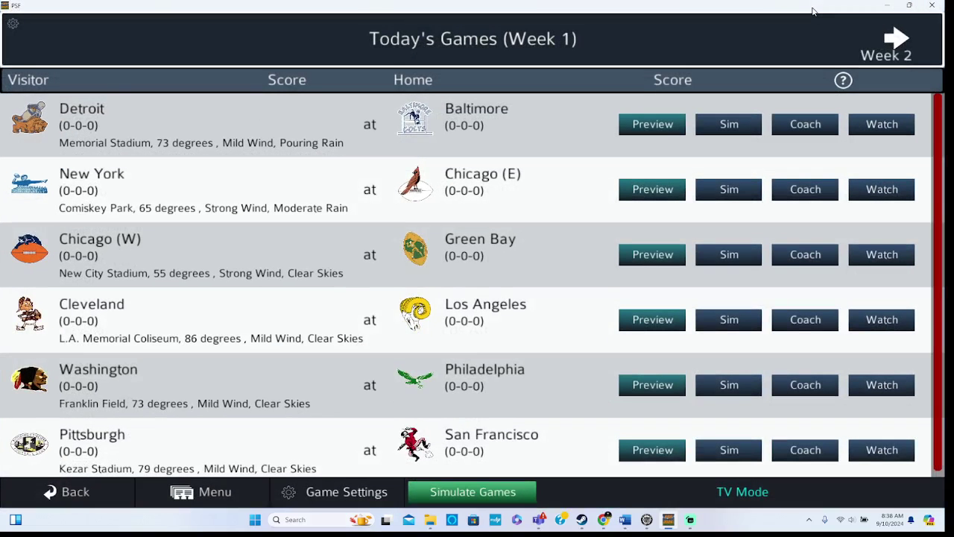
{"action": "left_click", "coordinate": [357, 493]}
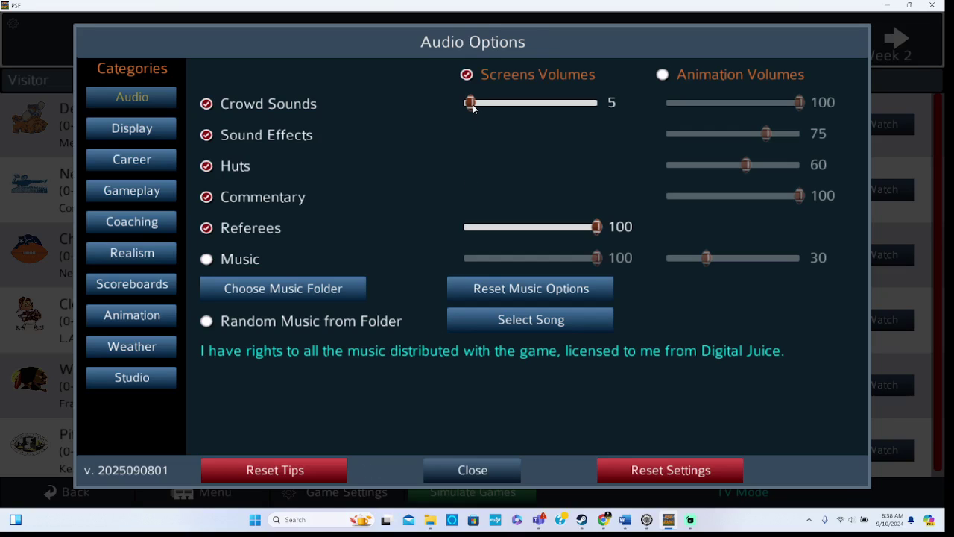
{"action": "left_click_drag", "start_coordinate": [472, 108], "coordinate": [471, 108]}
{"action": "left_click", "coordinate": [474, 475]}
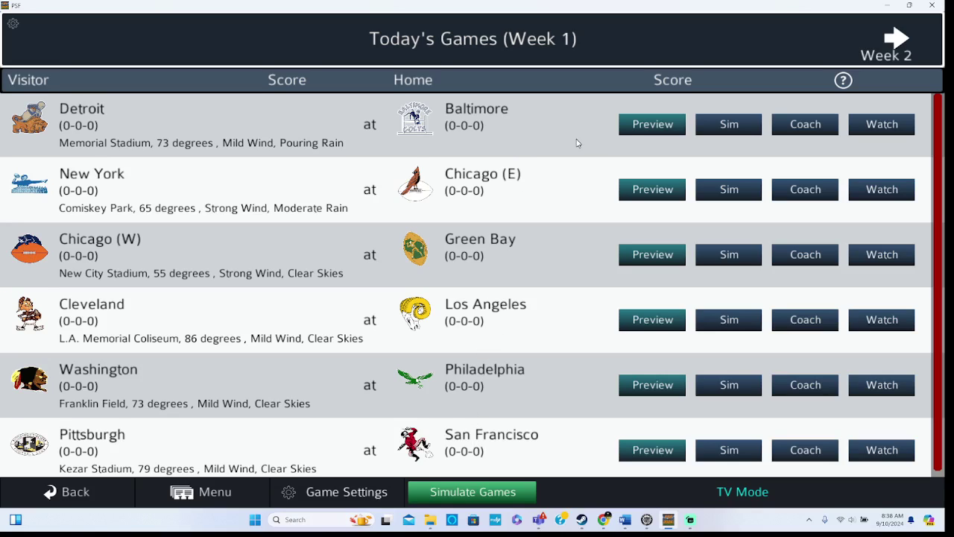
- Coach Detroit at Baltimore with Animation field zoom at 0, then proceed to game level choice
{"action": "left_click", "coordinate": [819, 131]}
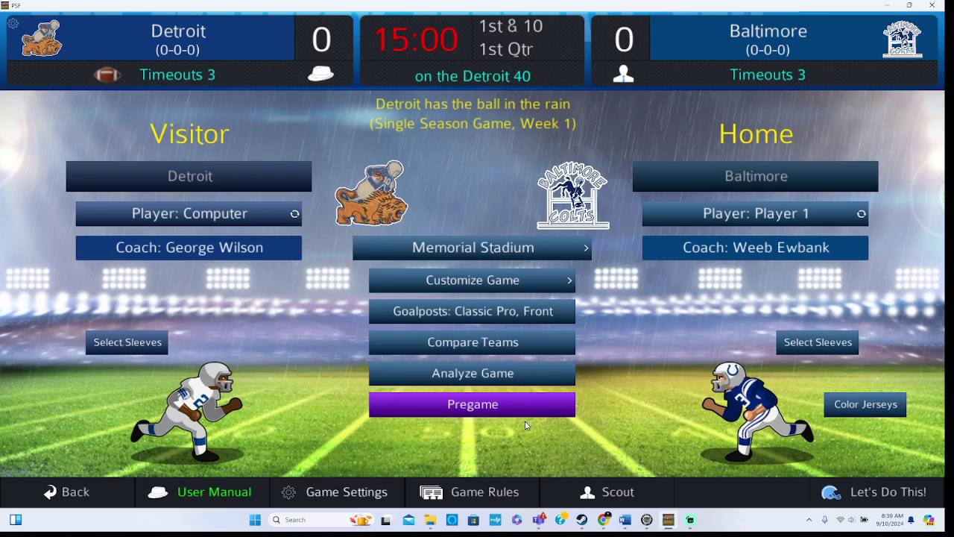
{"action": "left_click", "coordinate": [381, 493]}
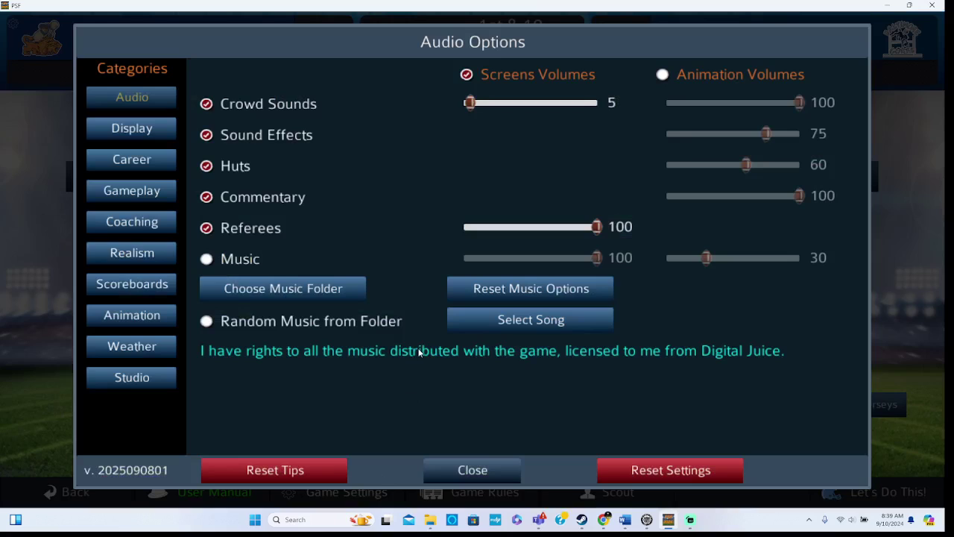
{"action": "left_click", "coordinate": [155, 199]}
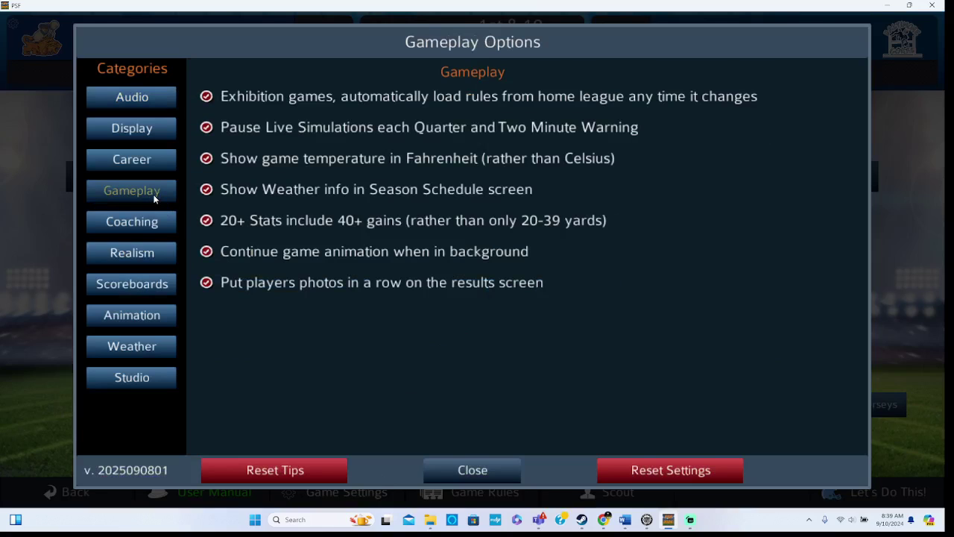
{"action": "left_click", "coordinate": [140, 259]}
{"action": "left_click", "coordinate": [136, 317]}
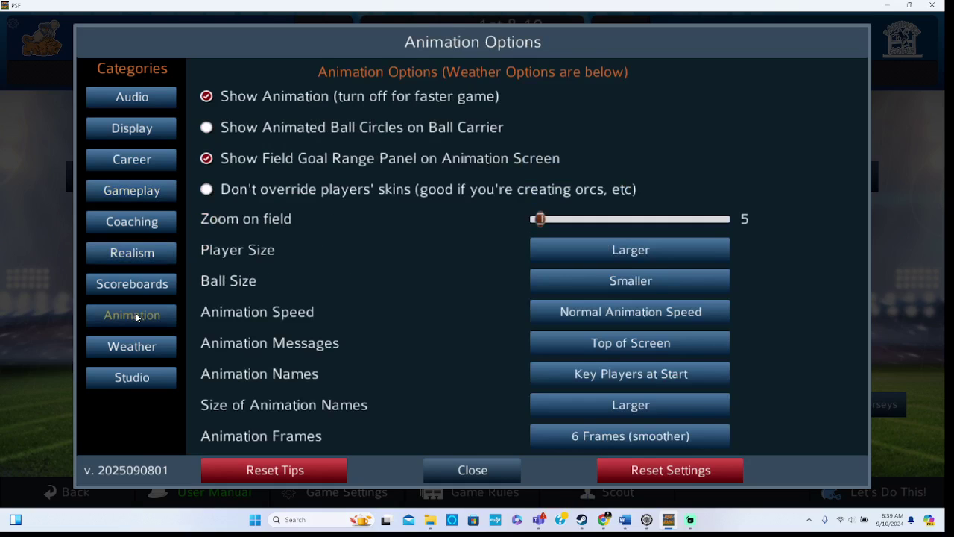
{"action": "left_click_drag", "start_coordinate": [540, 220], "coordinate": [530, 219]}
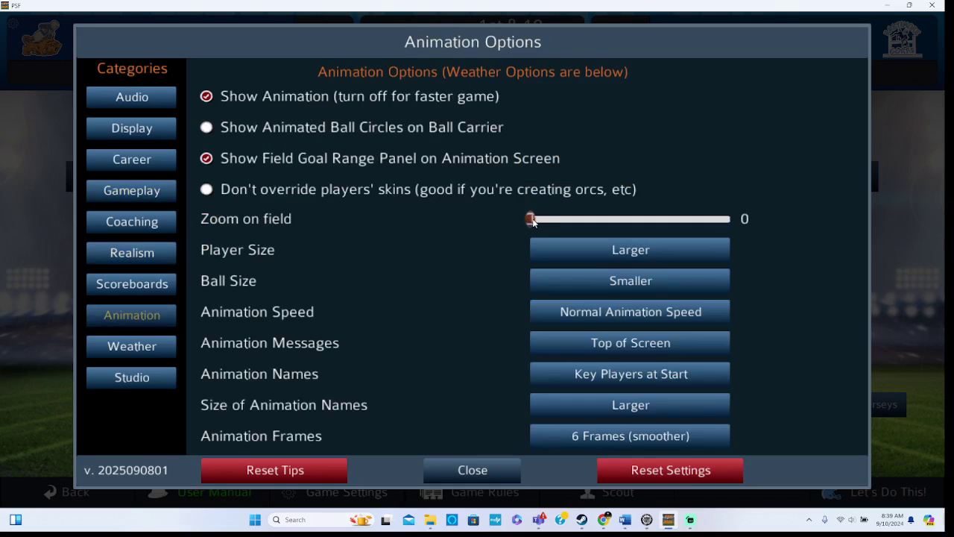
{"action": "left_click", "coordinate": [465, 473]}
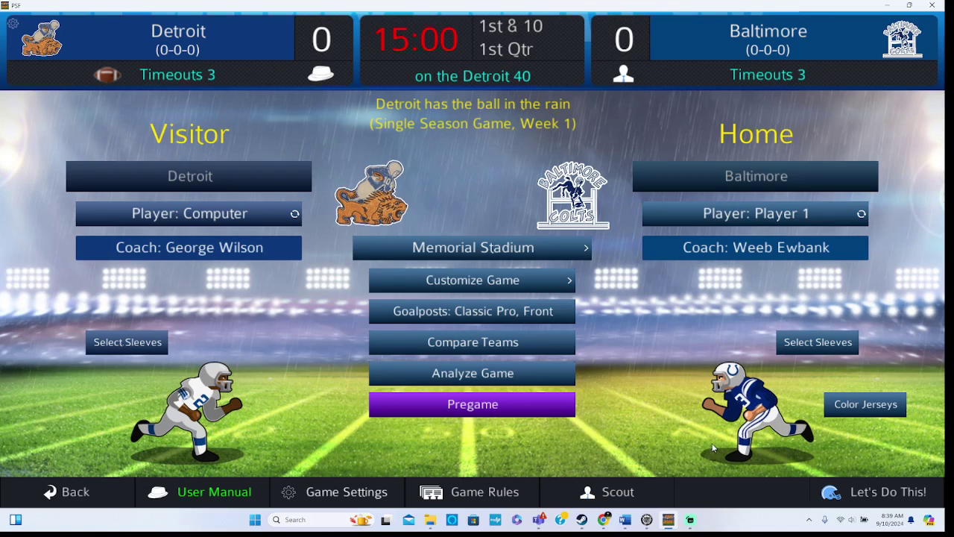
{"action": "left_click", "coordinate": [855, 493]}
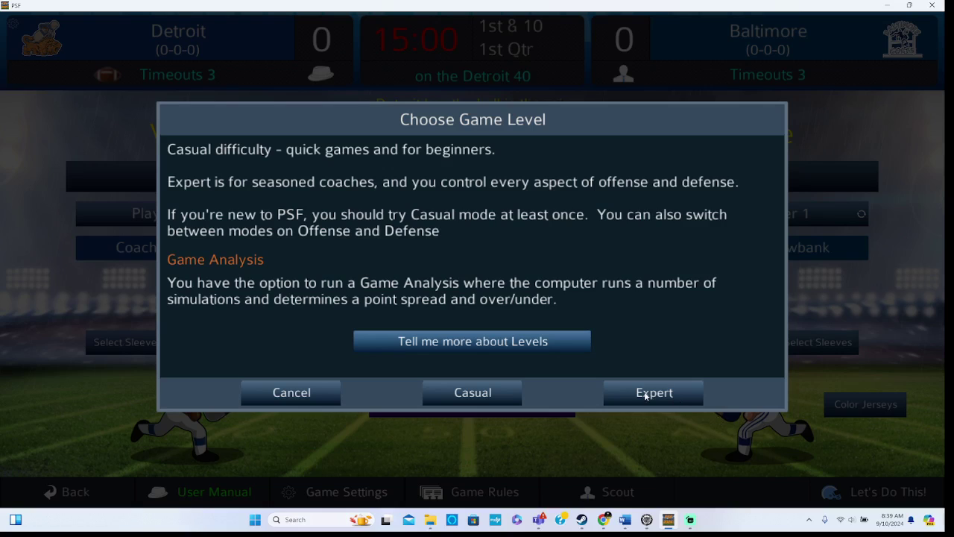
- Play Detroit at Baltimore in Casual mode through a touchback kickoff, leaving Baltimore 1st and 10 at its 20
{"action": "left_click", "coordinate": [498, 392]}
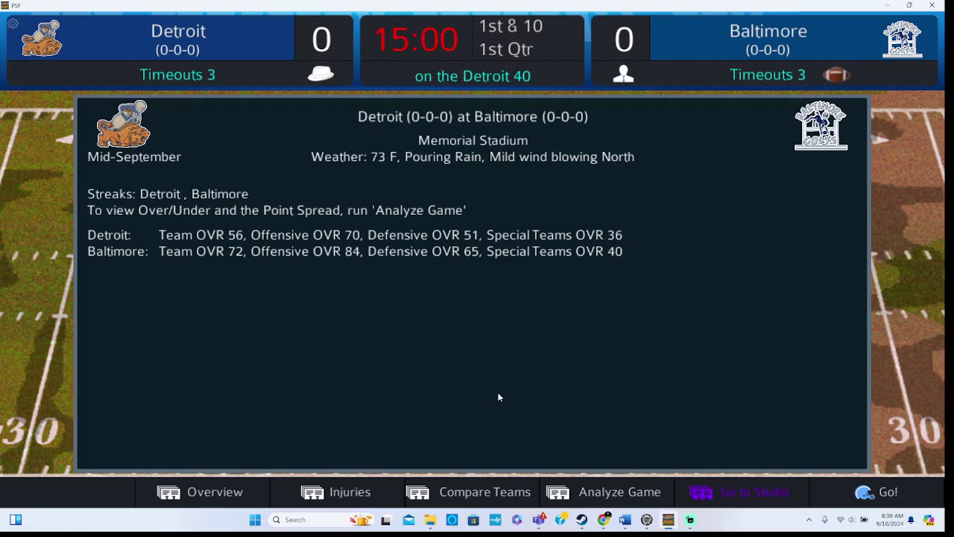
{"action": "left_click", "coordinate": [875, 495]}
{"action": "left_click", "coordinate": [874, 495]}
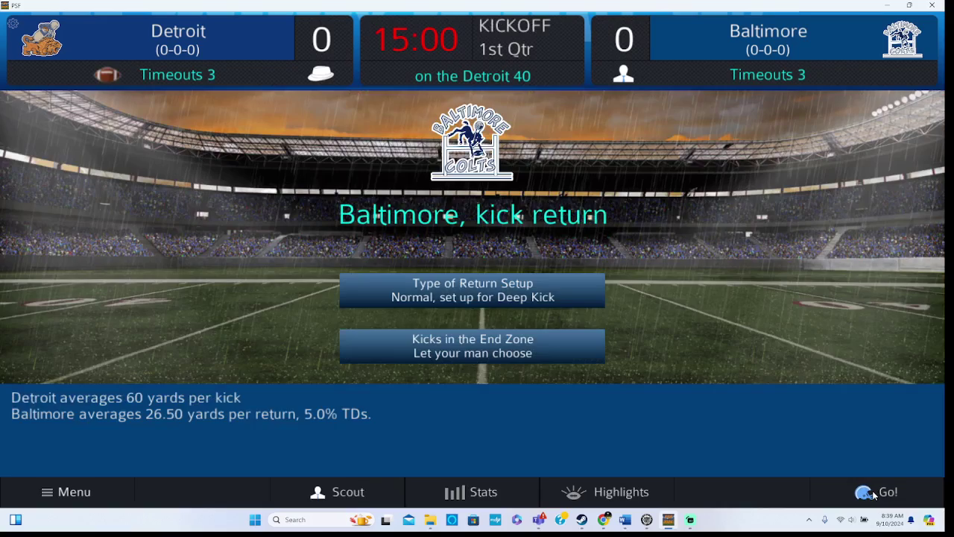
{"action": "left_click", "coordinate": [875, 495]}
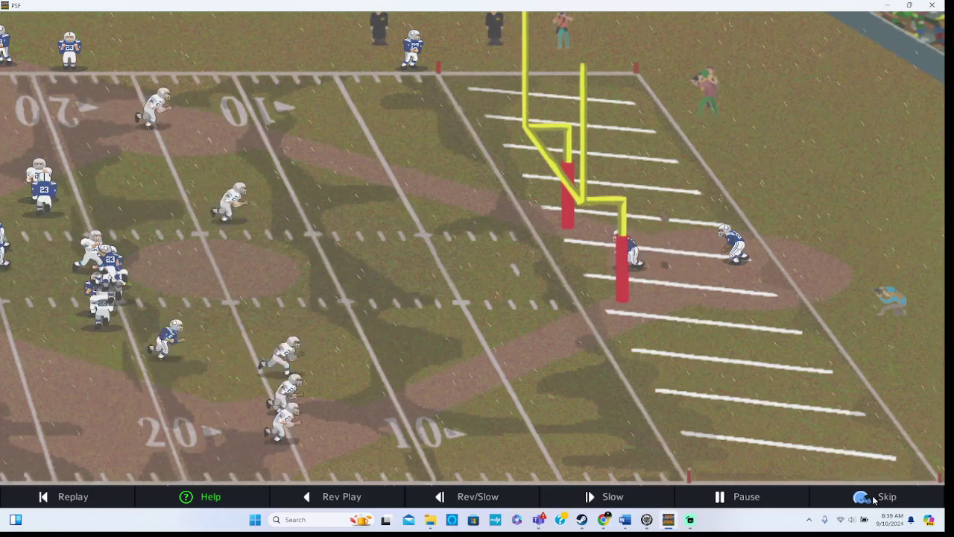
{"action": "left_click", "coordinate": [874, 500]}
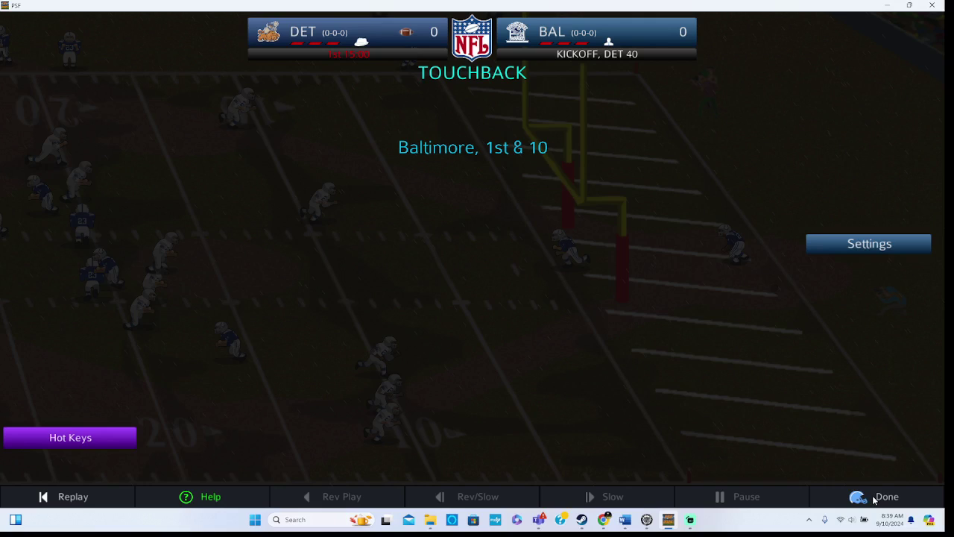
{"action": "left_click", "coordinate": [874, 500]}
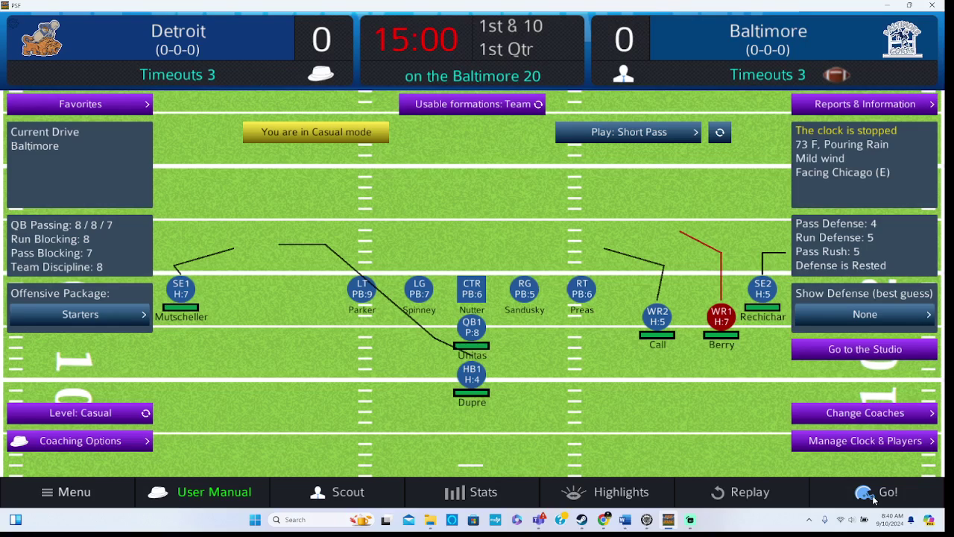
- Run the Short Pass for 6 yards, then snap the Outside Run that loses 3
{"action": "left_click", "coordinate": [874, 498]}
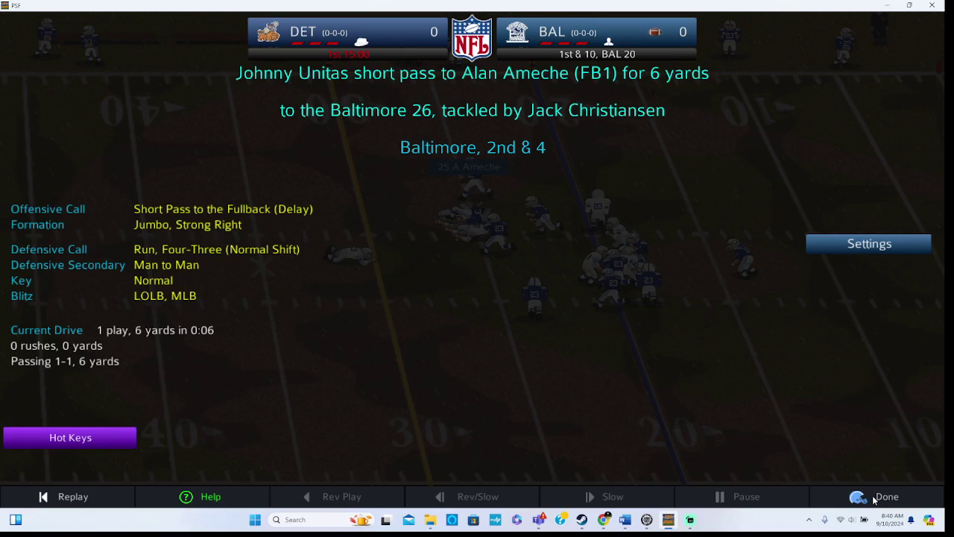
{"action": "left_click", "coordinate": [875, 498]}
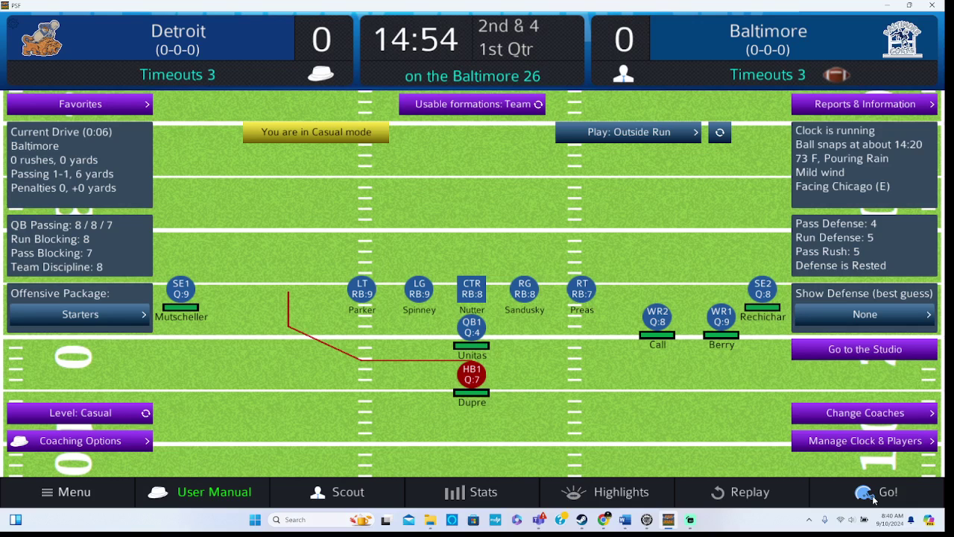
{"action": "left_click", "coordinate": [874, 498]}
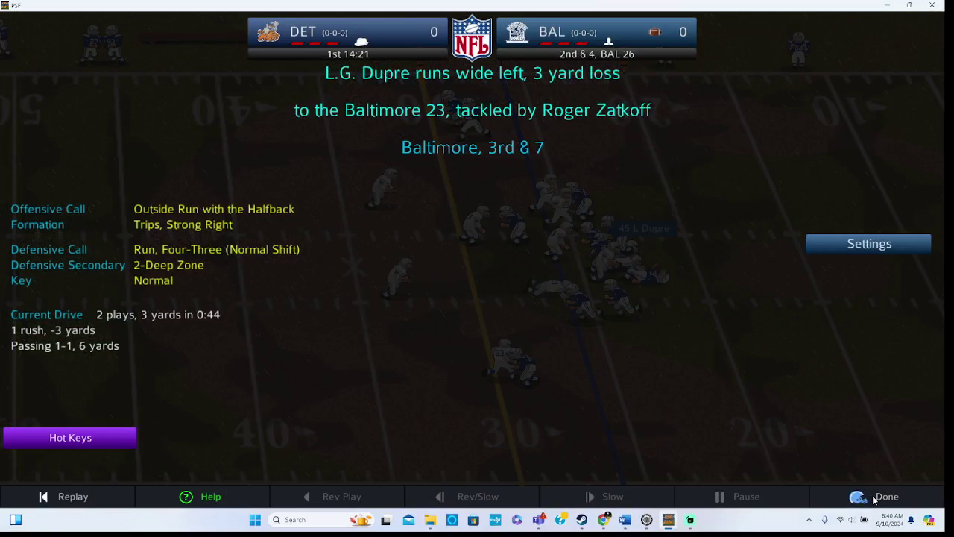
- Run the Screen Pass, accept Detroit's personal foul for Baltimore 1st and 10 at its 42
{"action": "left_click", "coordinate": [875, 499]}
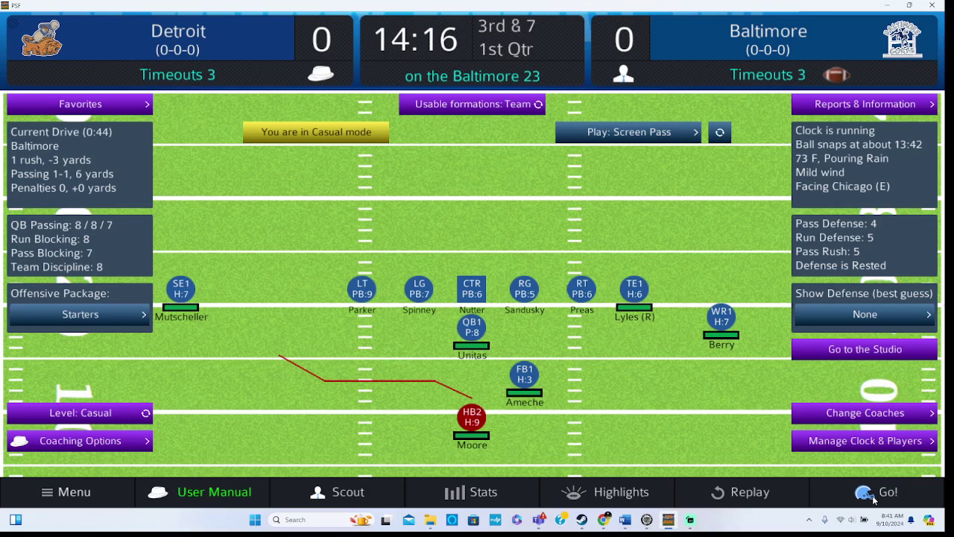
{"action": "left_click", "coordinate": [880, 493]}
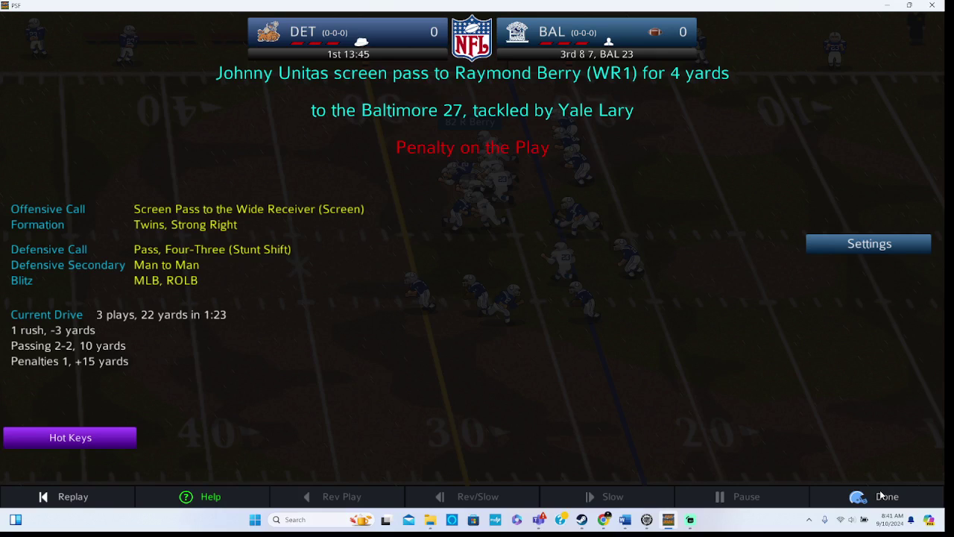
{"action": "left_click", "coordinate": [881, 495]}
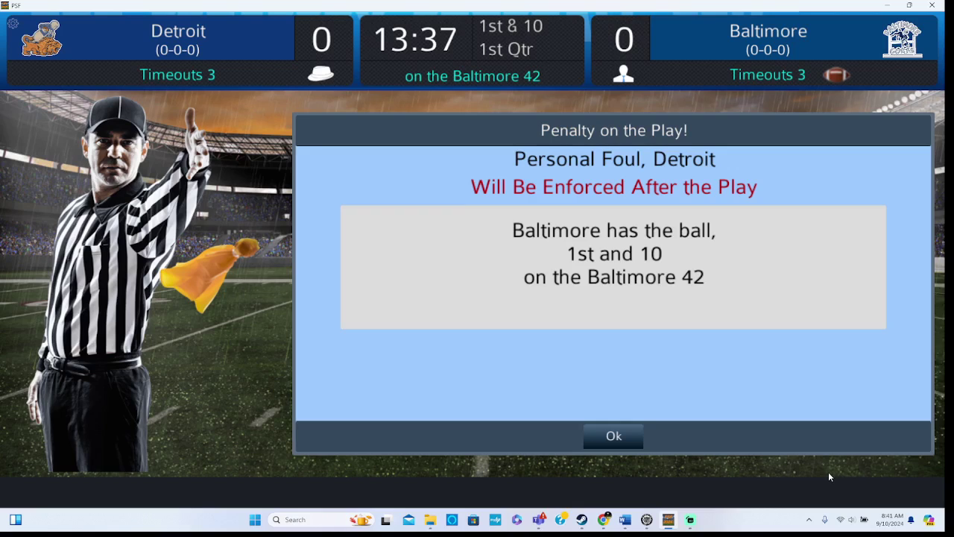
{"action": "left_click", "coordinate": [631, 440]}
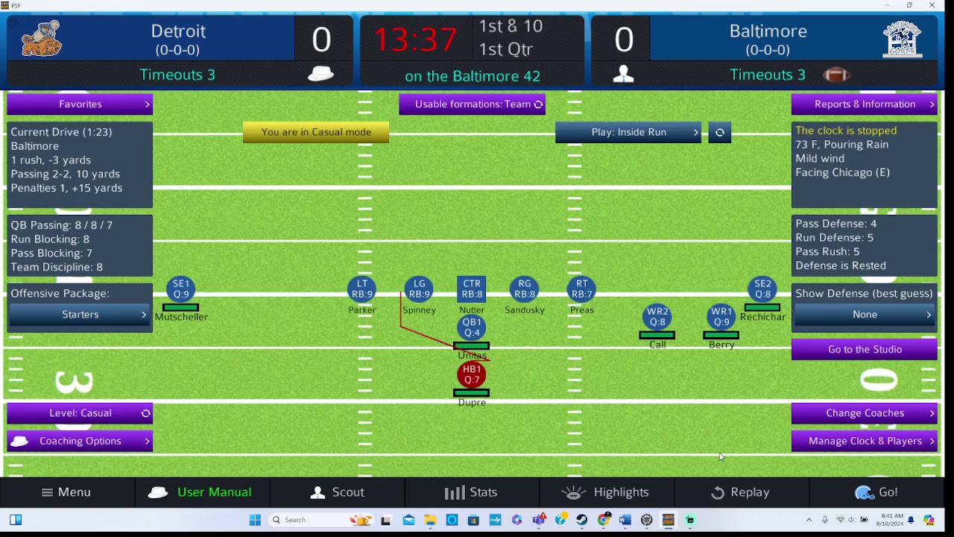
- Snap Baltimore's Inside Run from its 42 and watch it gain 2 yards
{"action": "left_click", "coordinate": [879, 501]}
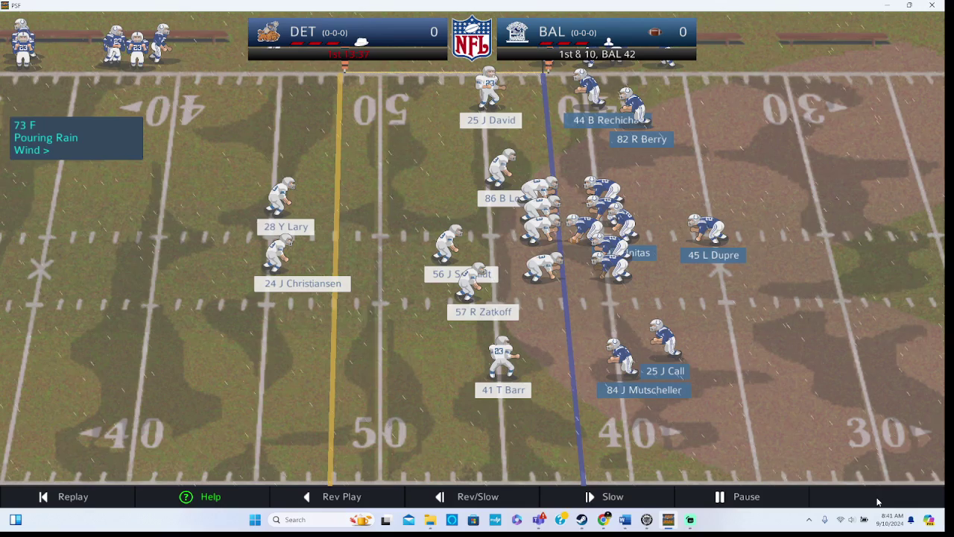